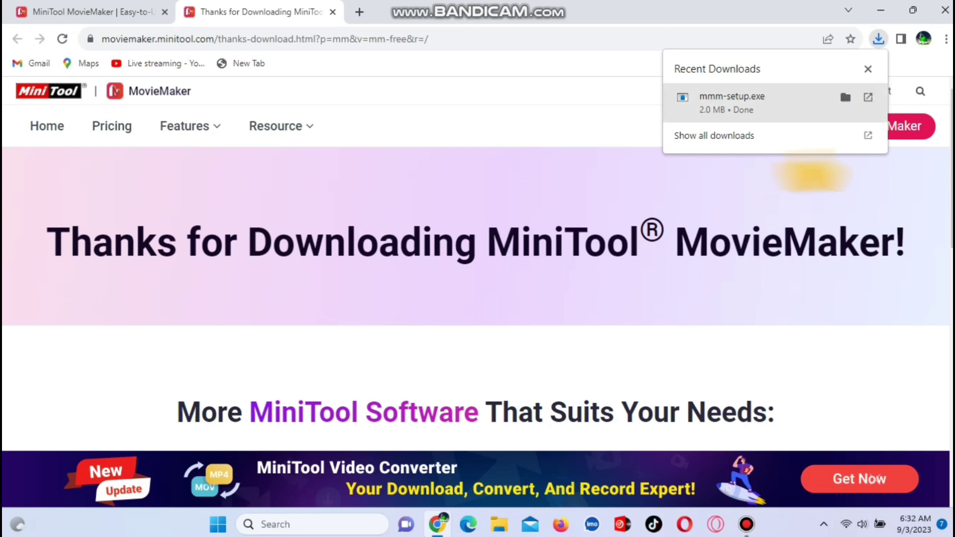
# Locate the downloaded mmm-setup.exe file and start MiniTool MovieMaker, dismissing its project start window to reach the empty editor.
pyautogui.click(849, 98)
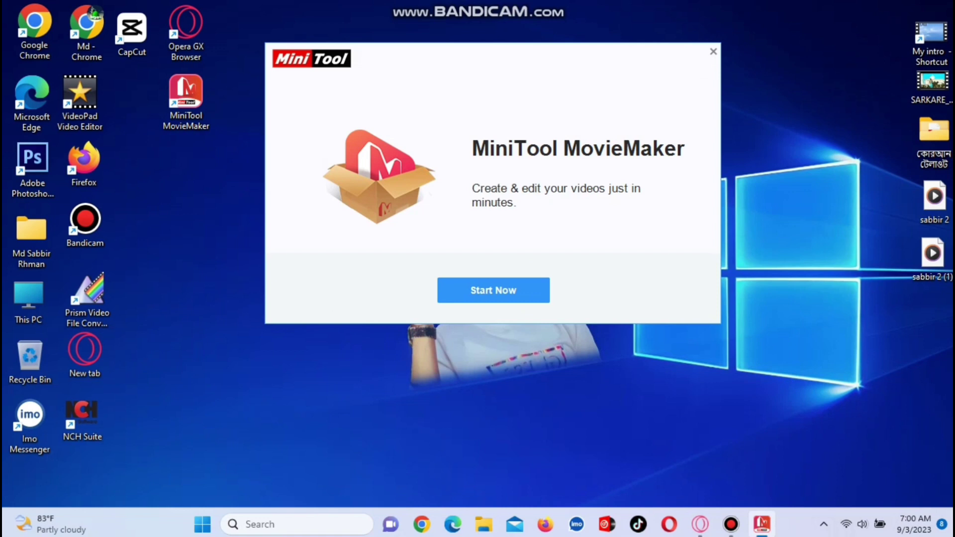
pyautogui.click(493, 290)
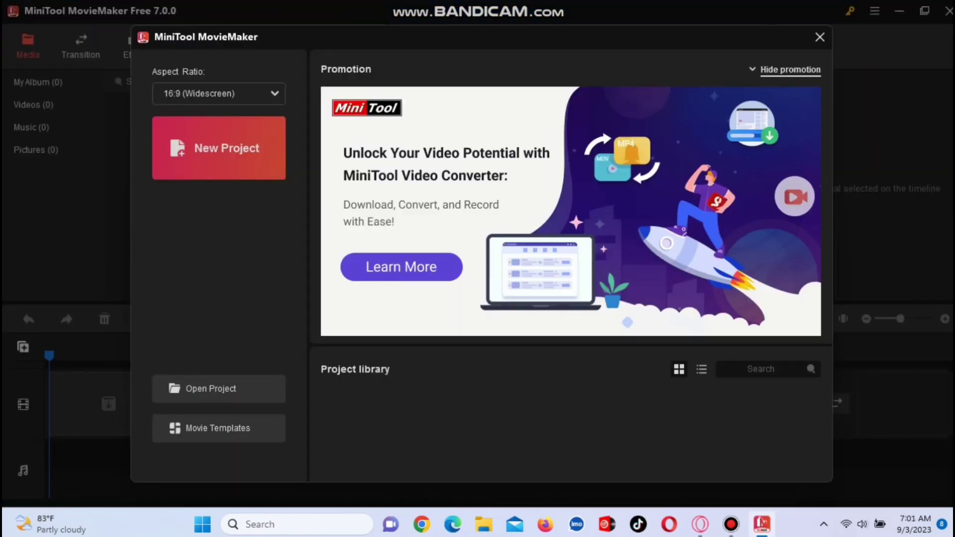
pyautogui.click(820, 37)
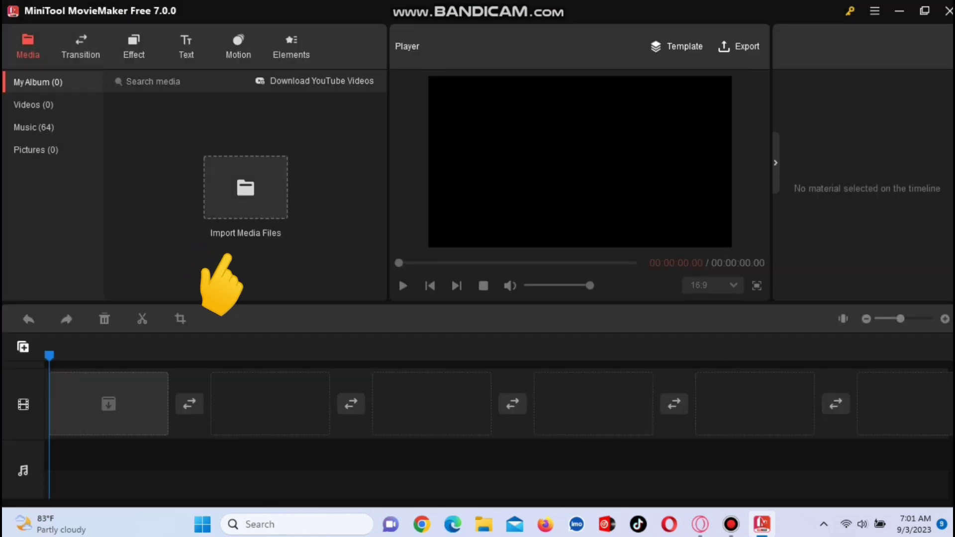
pyautogui.click(246, 187)
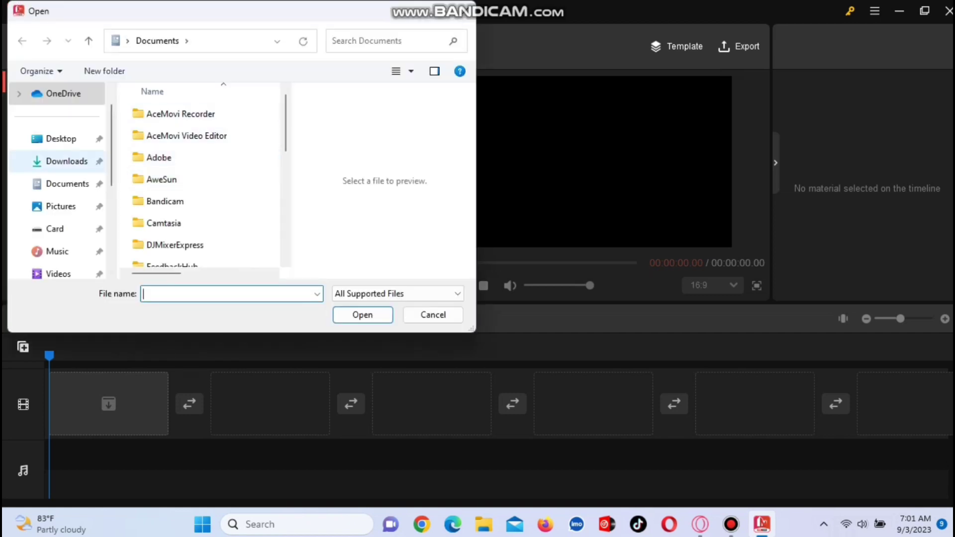
pyautogui.scroll(-3, 57, 179)
pyautogui.scroll(2, 57, 179)
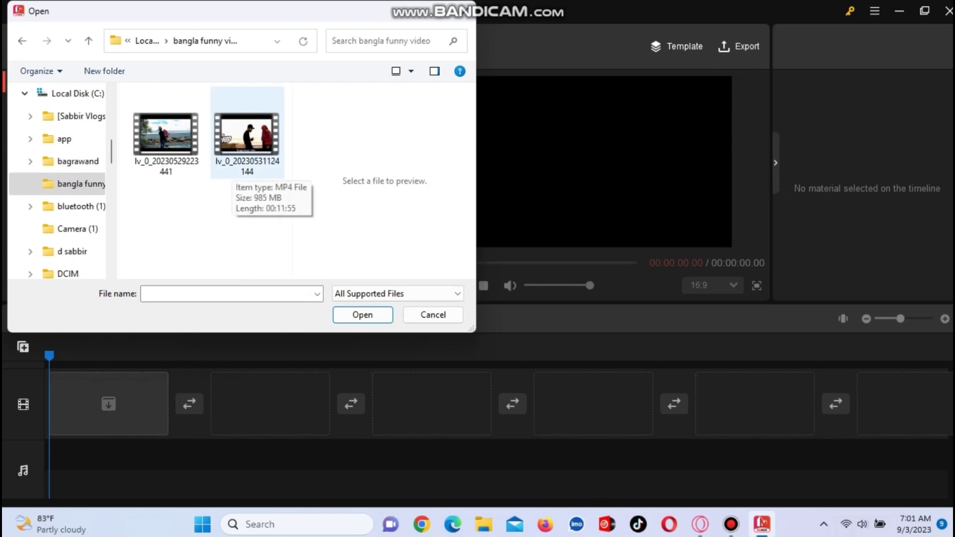
pyautogui.doubleClick(223, 137)
# Add the imported video from the media library to the timeline.
pyautogui.moveTo(259, 129)
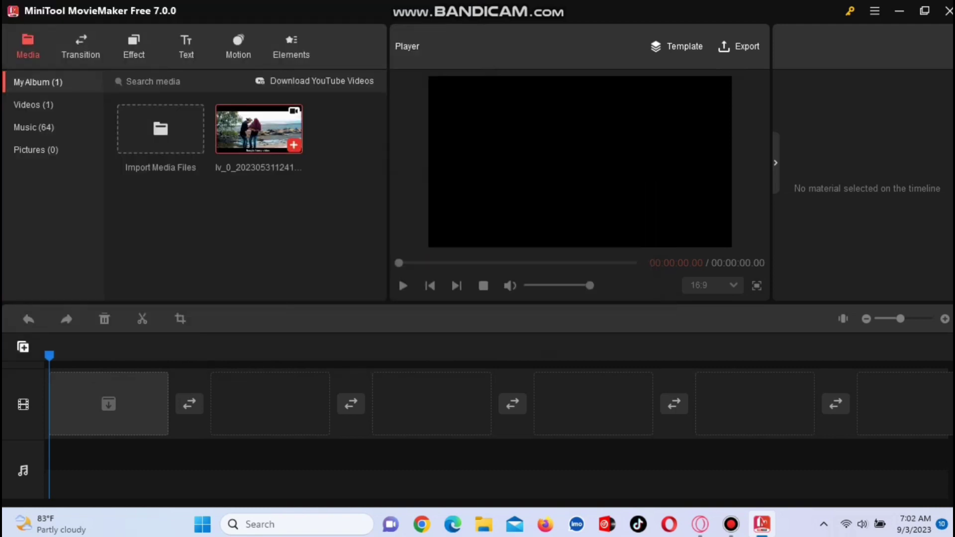
pyautogui.click(293, 145)
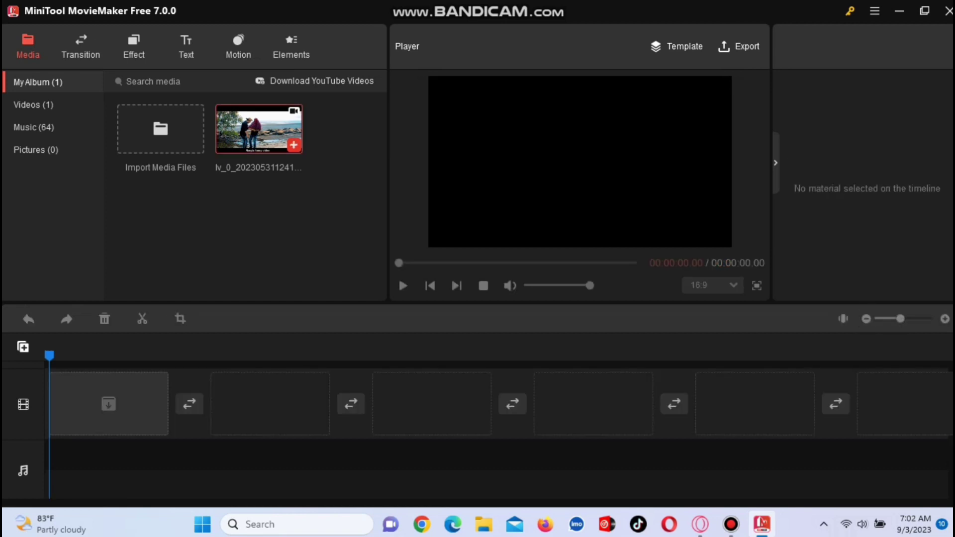
pyautogui.click(293, 145)
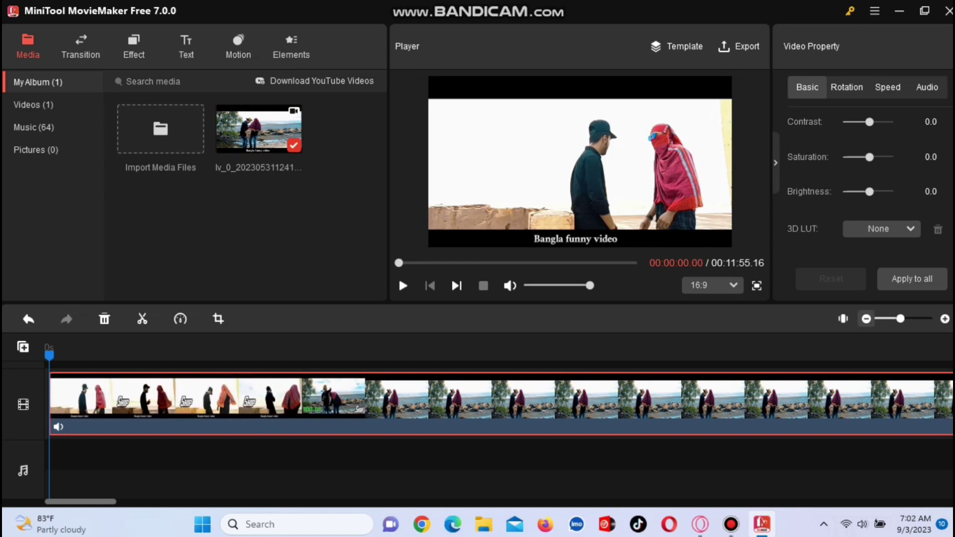
# Preview the start of the video and split the clip on the timeline at 00:01:28.07.
pyautogui.click(866, 319)
pyautogui.click(866, 319)
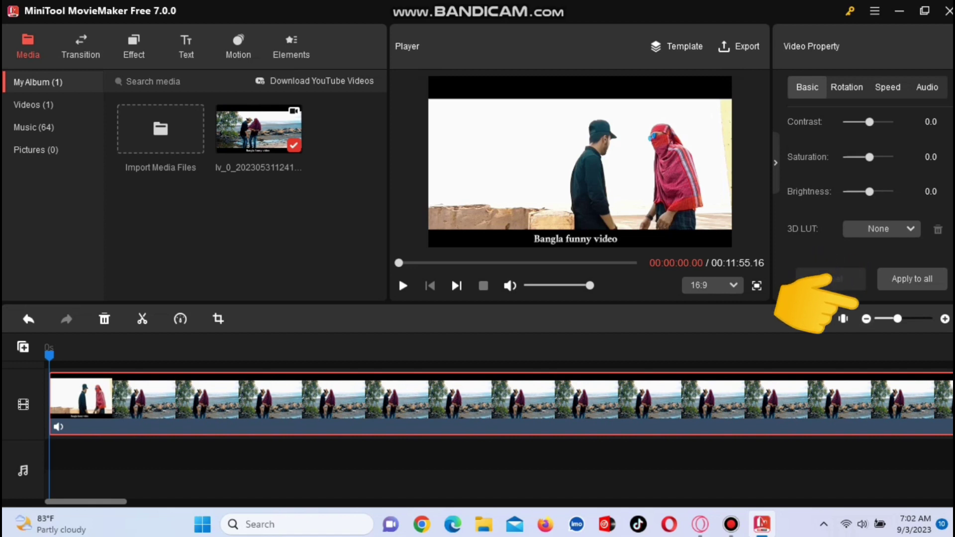
pyautogui.click(866, 319)
pyautogui.click(945, 319)
pyautogui.click(944, 319)
pyautogui.click(866, 318)
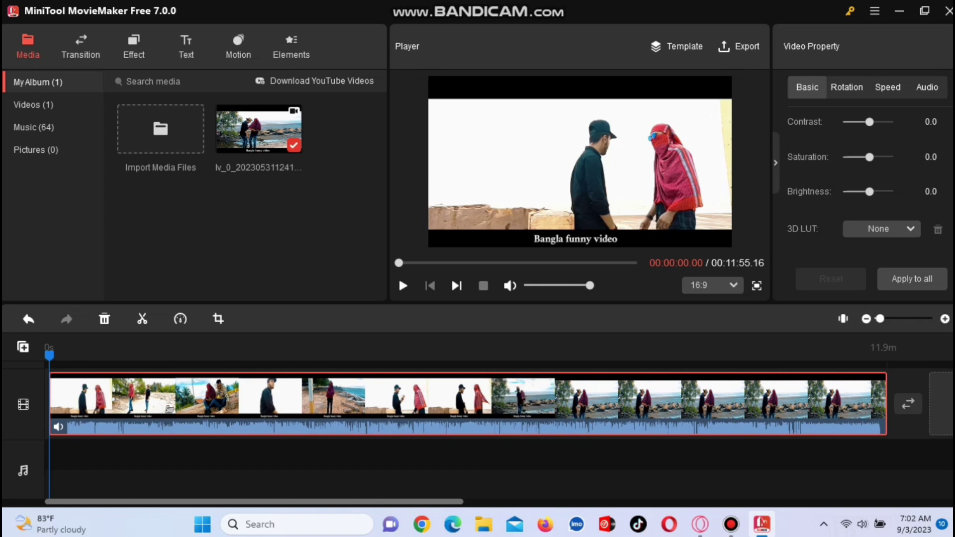
pyautogui.click(401, 281)
pyautogui.click(401, 282)
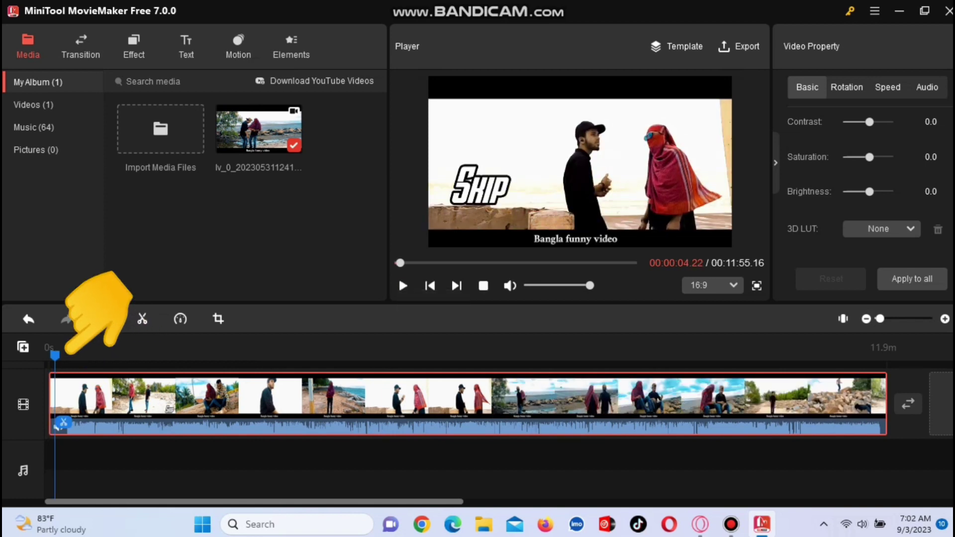
pyautogui.click(398, 277)
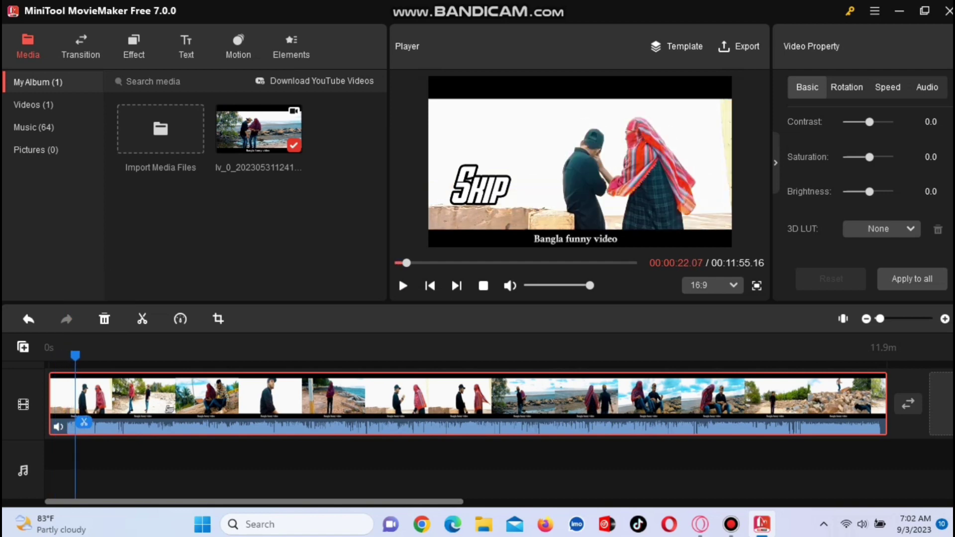
pyautogui.click(399, 277)
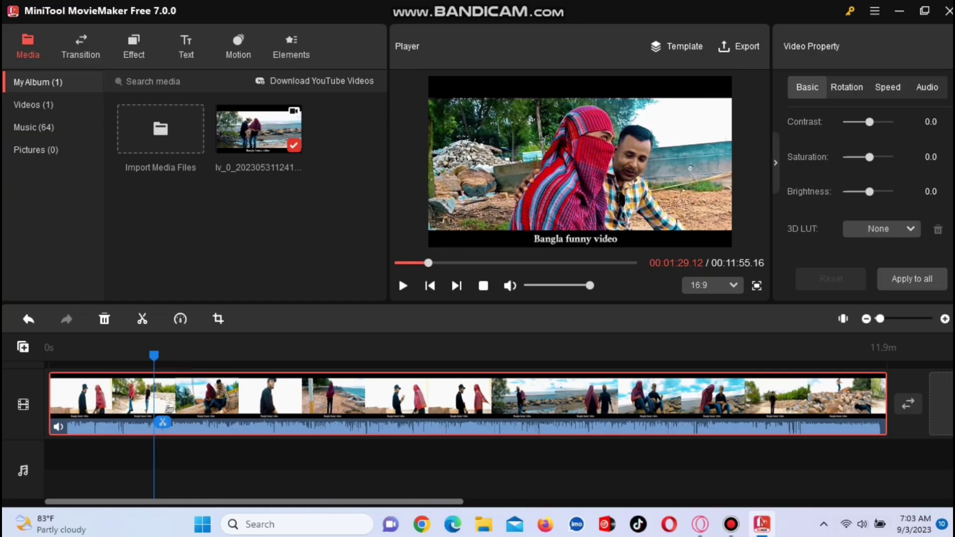
pyautogui.press('Left')
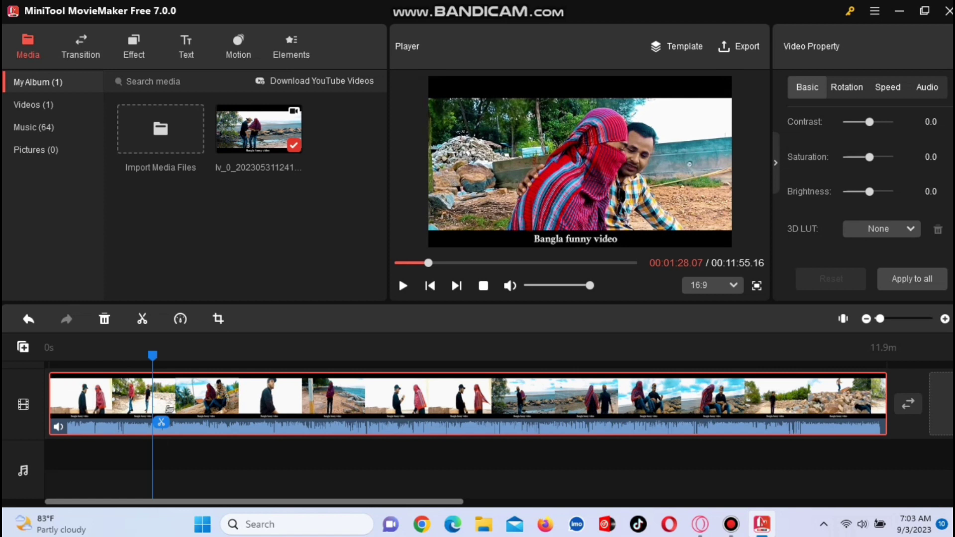
pyautogui.click(161, 422)
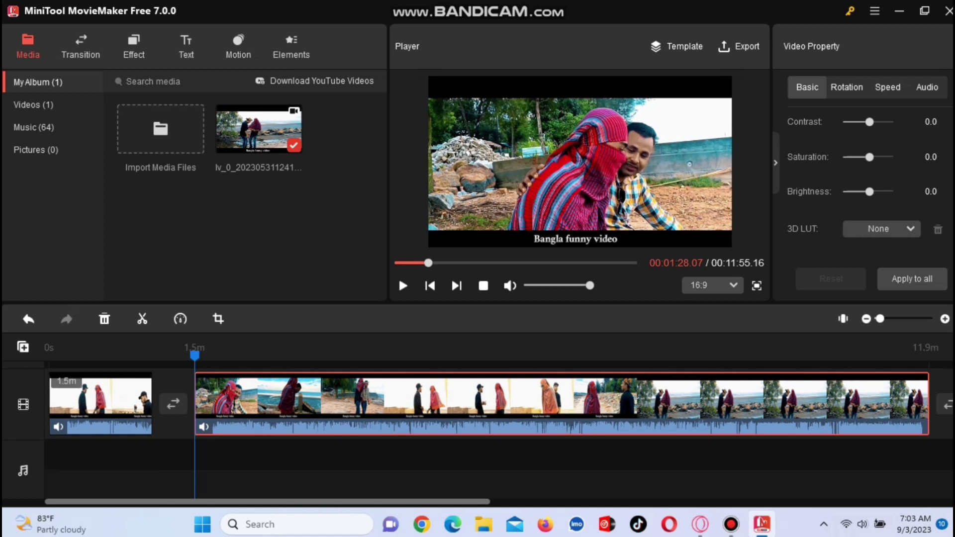
# Delete the segment before the split and play back the first seconds of the remaining clip.
pyautogui.click(101, 403)
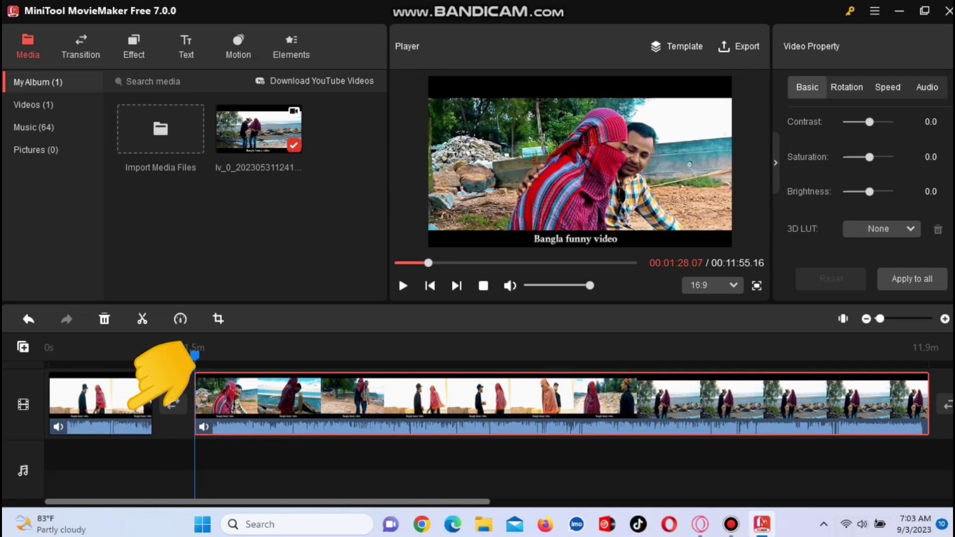
pyautogui.click(100, 404)
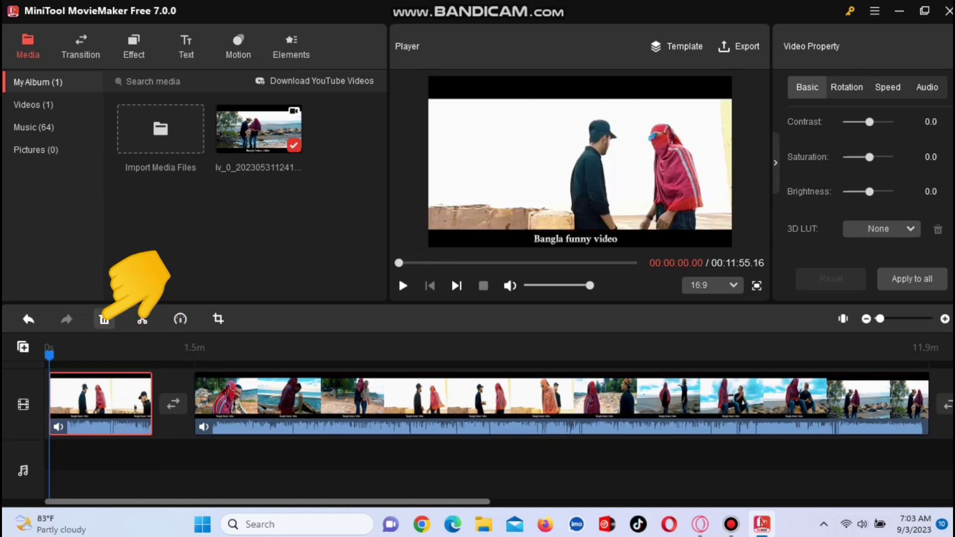
pyautogui.click(104, 319)
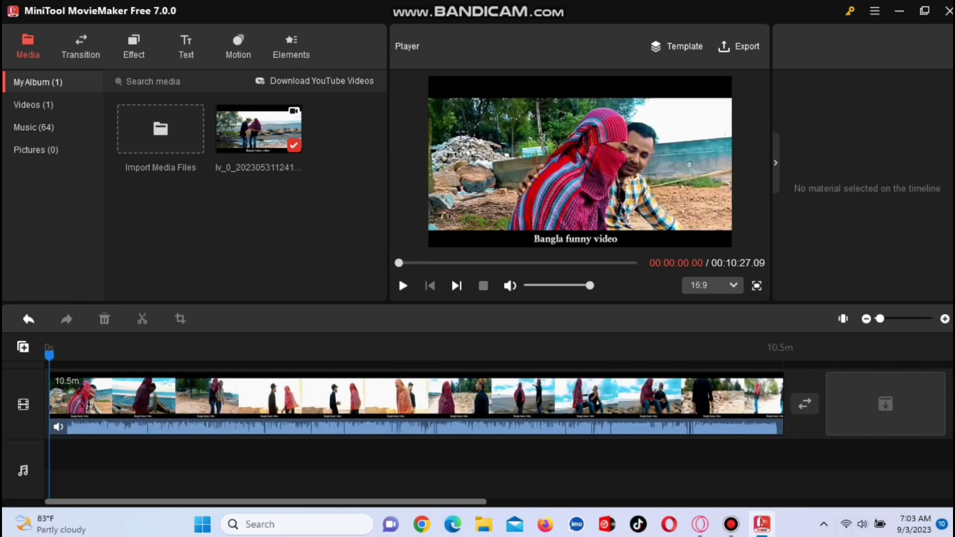
pyautogui.press('space')
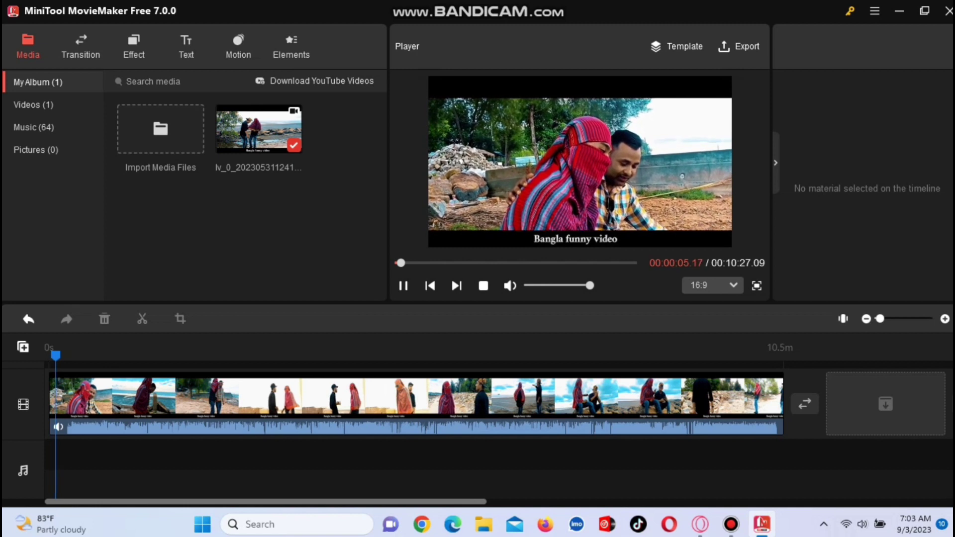
pyautogui.click(398, 277)
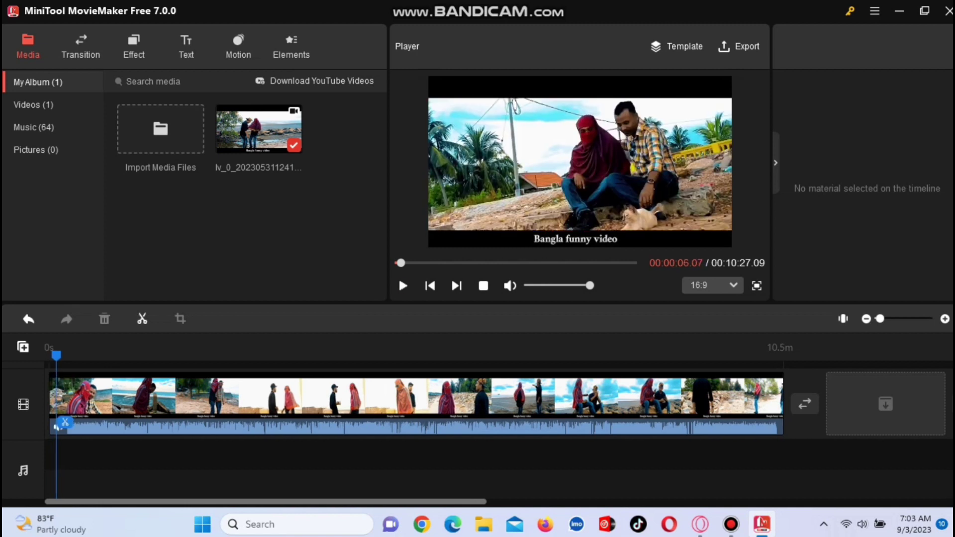
# Split the remaining clip at 00:01:27.00 and again at 00:02:07.20 to isolate a short middle segment.
pyautogui.click(416, 404)
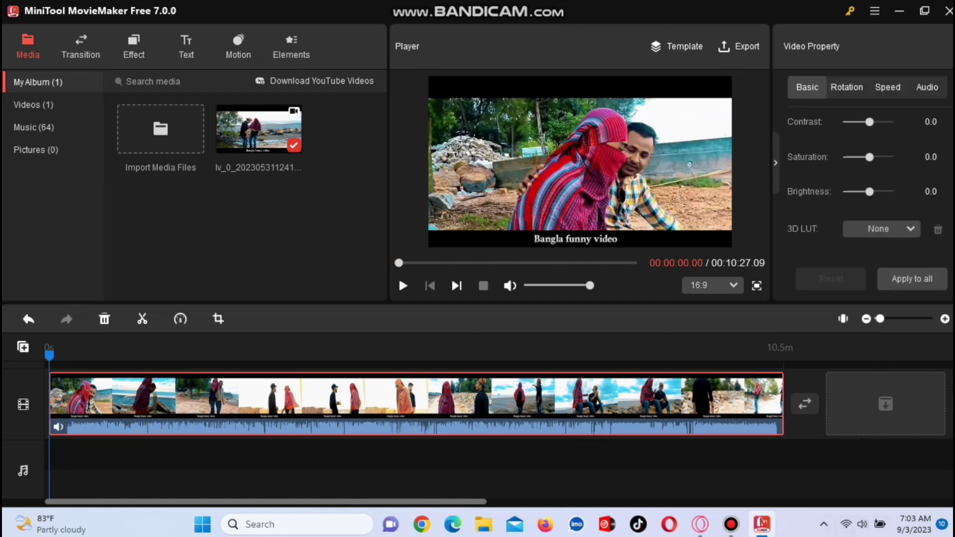
pyautogui.moveTo(49, 355); pyautogui.dragTo(151, 355)
pyautogui.hotkey('ctrl', 'b')
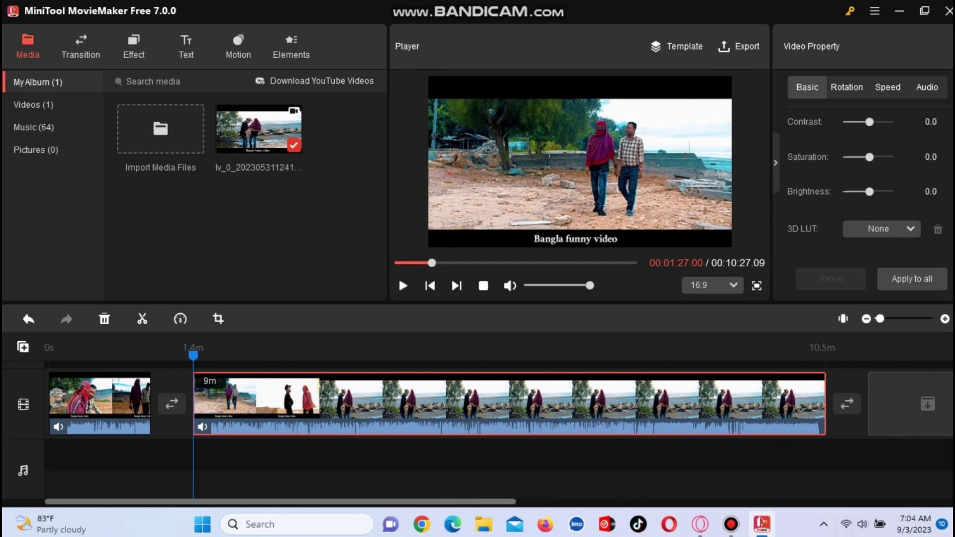
pyautogui.click(240, 355)
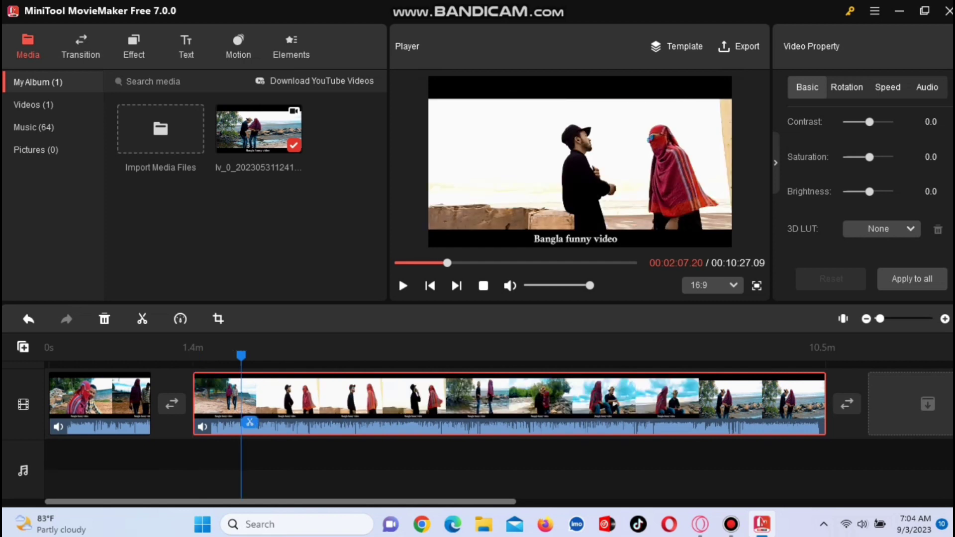
pyautogui.hotkey('ctrl', 'b')
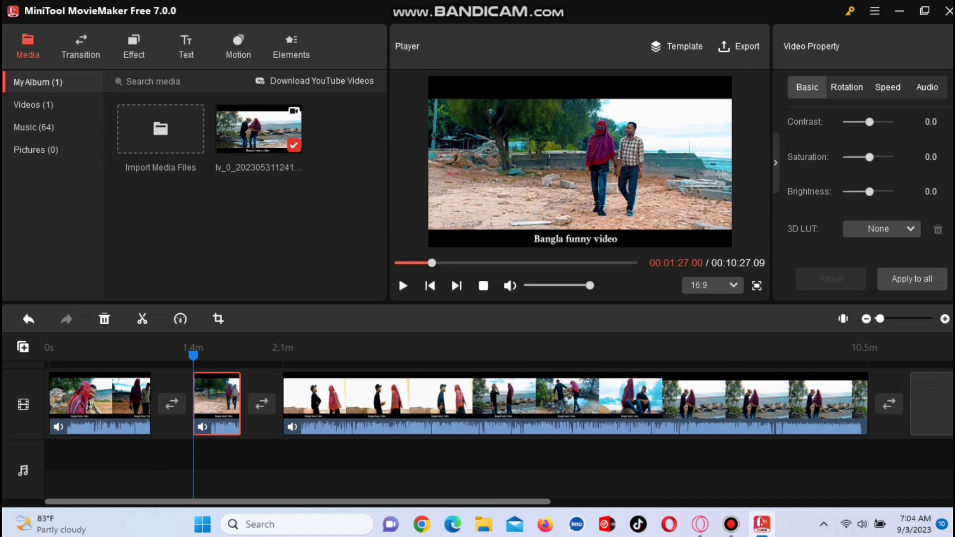
# Review the slow and fast speed options and set the middle segment's speed to Fast 8X.
pyautogui.click(181, 319)
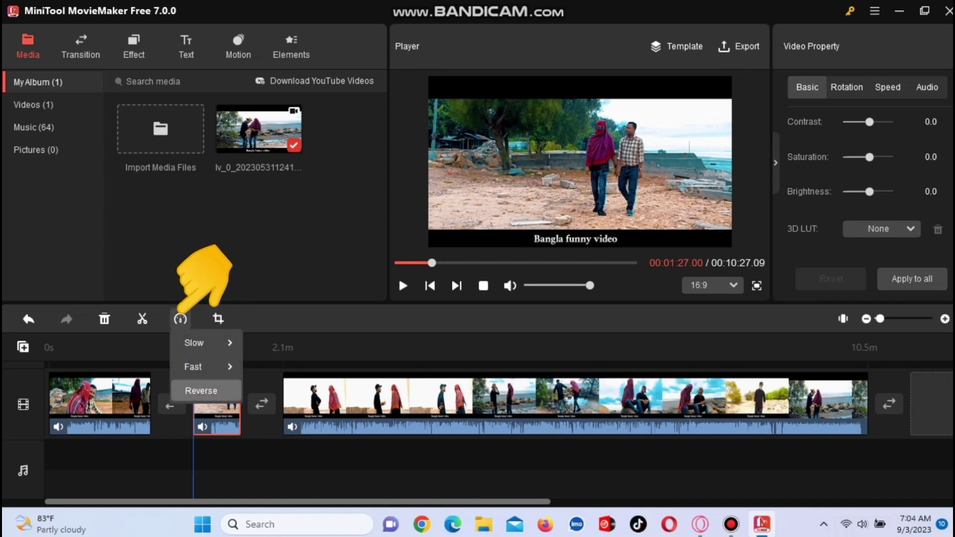
pyautogui.moveTo(193, 367)
pyautogui.moveTo(194, 343)
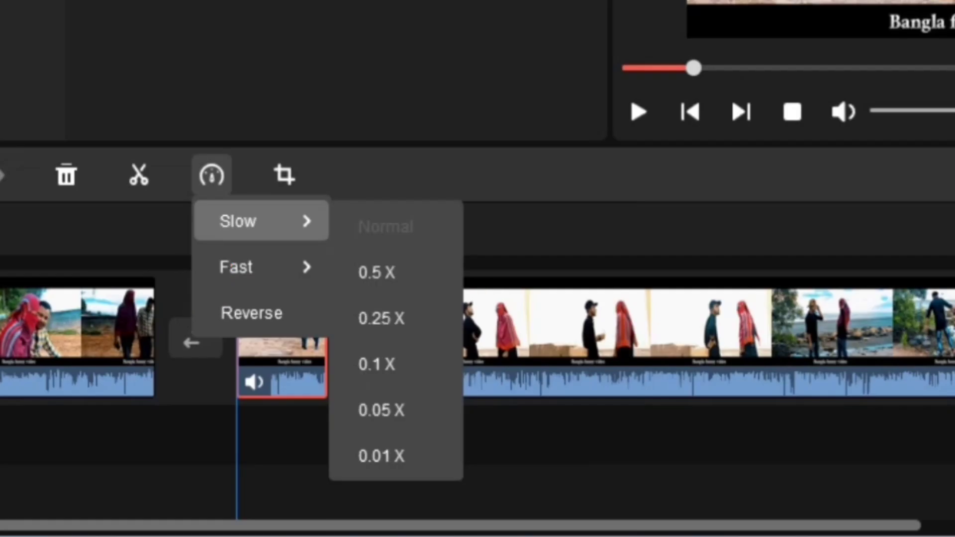
pyautogui.moveTo(237, 267)
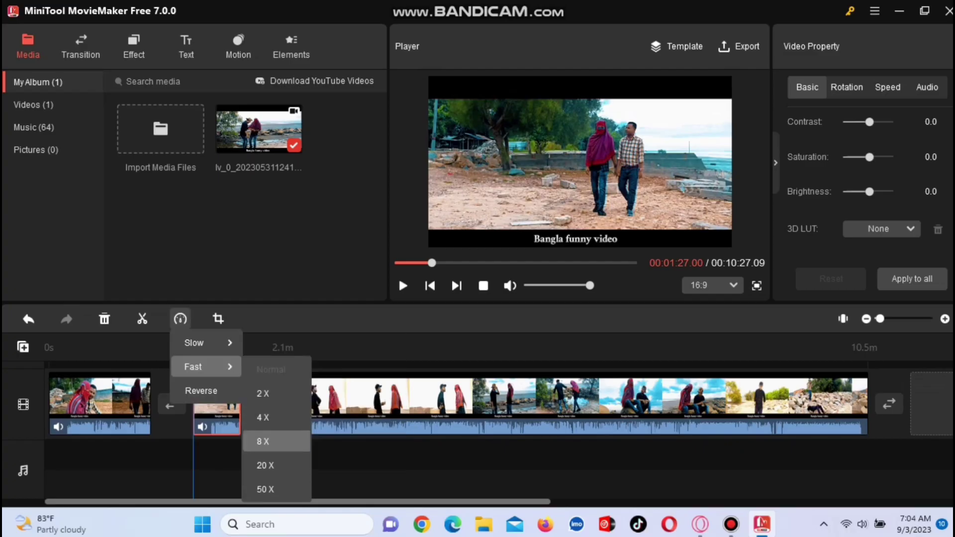
pyautogui.click(269, 441)
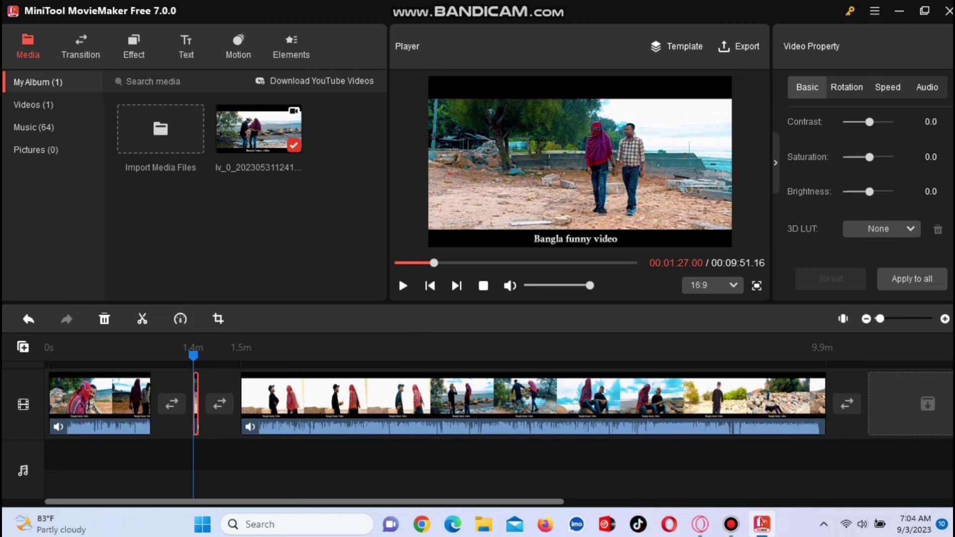
# Play back the beginning of the sped-up middle segment to check its speed, and deselect it.
pyautogui.click(403, 285)
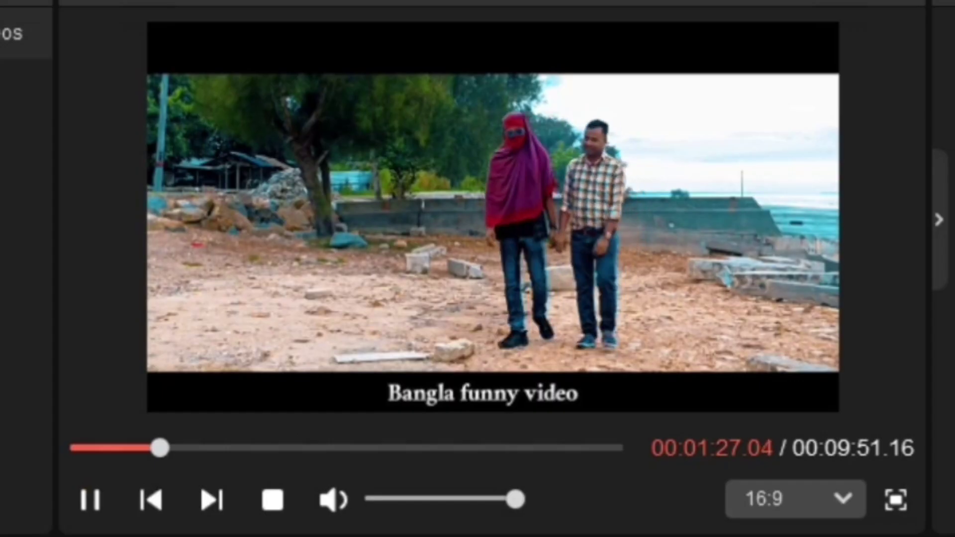
pyautogui.click(403, 286)
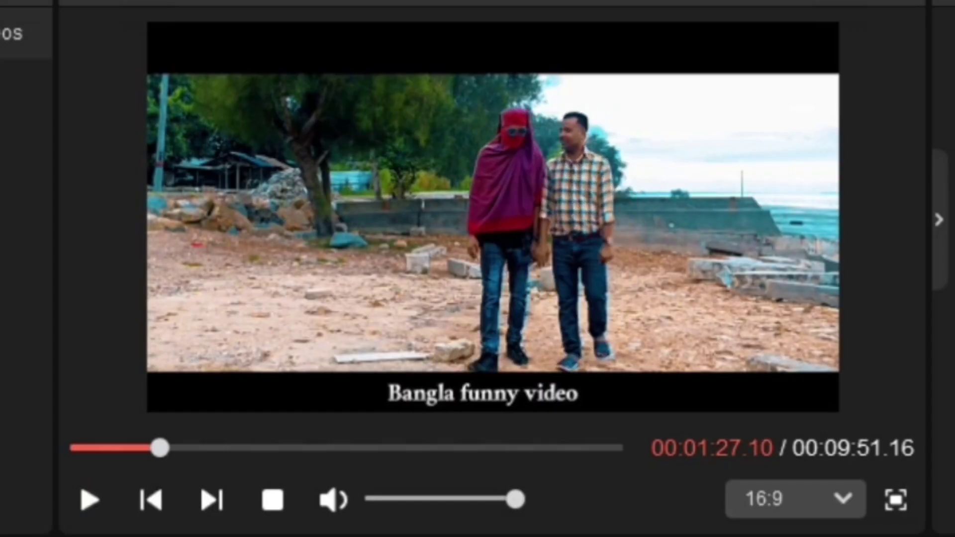
pyautogui.press('space')
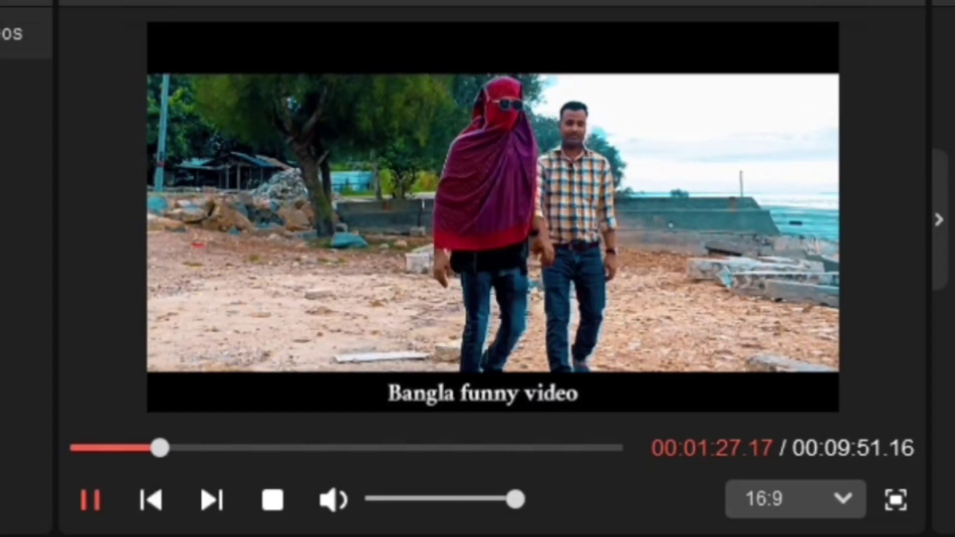
pyautogui.press('space')
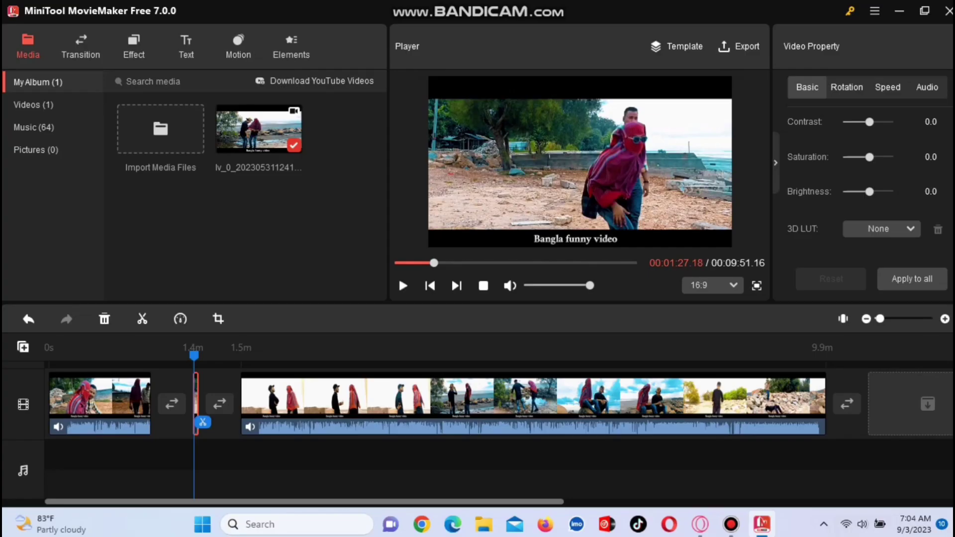
pyautogui.press('Escape')
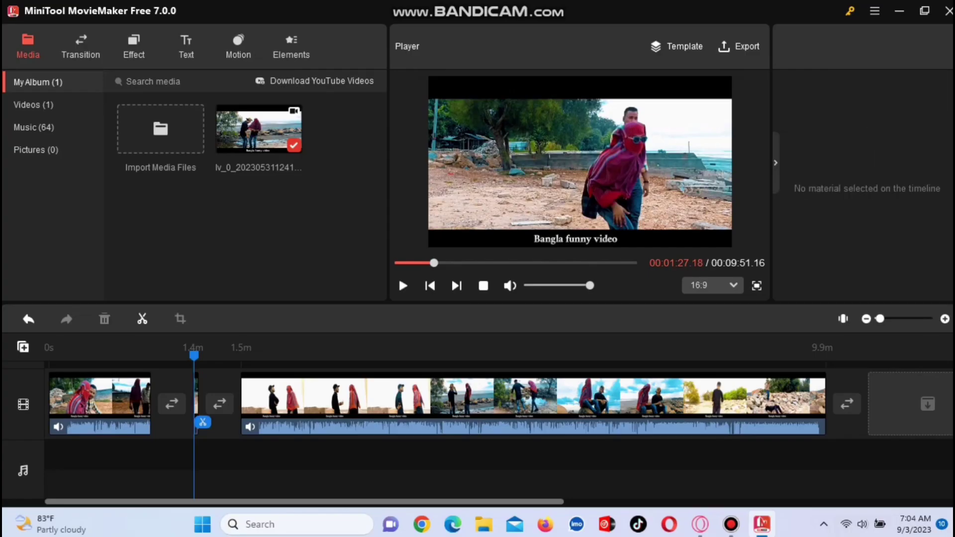
# Set the short middle segment's speed to Fast 4X and play it back, ending with the playhead at 00:01:35.23.
pyautogui.click(196, 401)
pyautogui.click(180, 319)
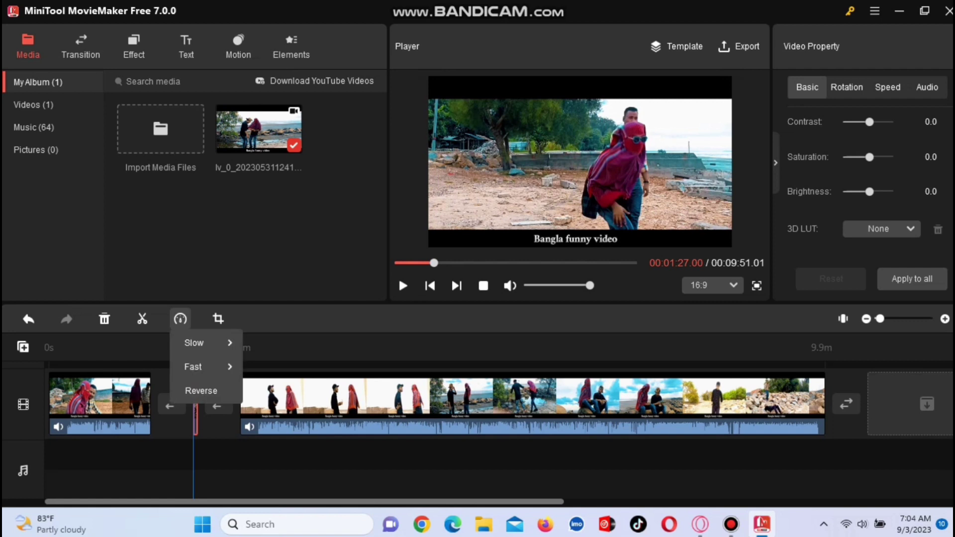
pyautogui.moveTo(193, 366)
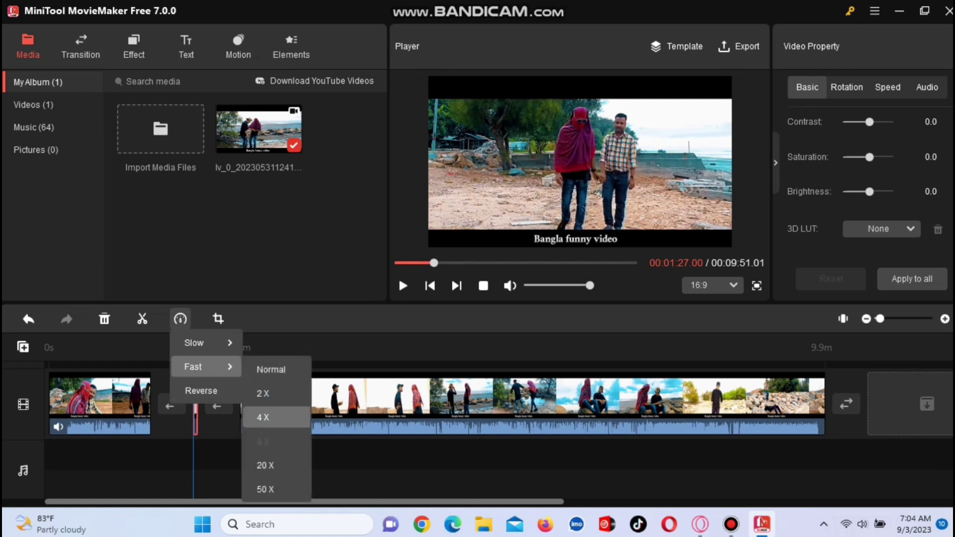
pyautogui.click(269, 393)
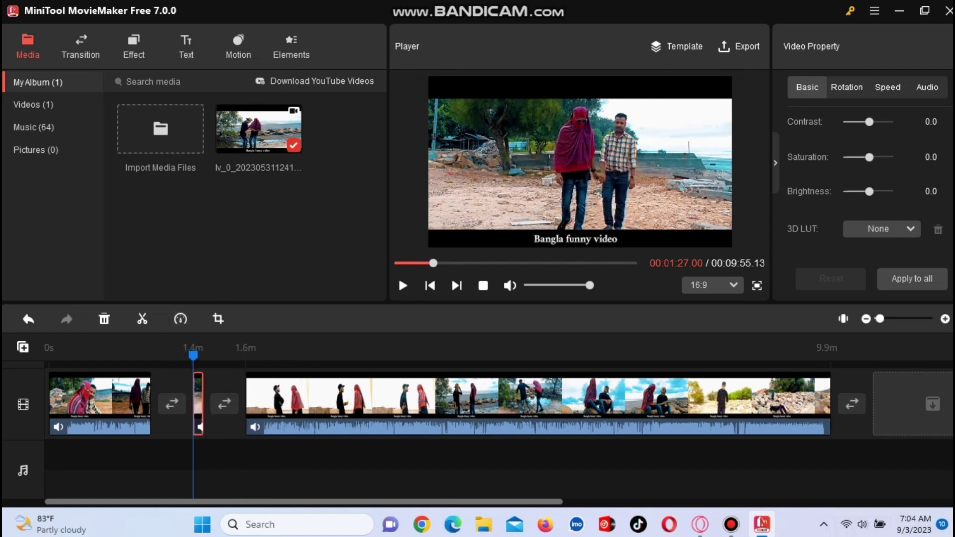
pyautogui.click(399, 277)
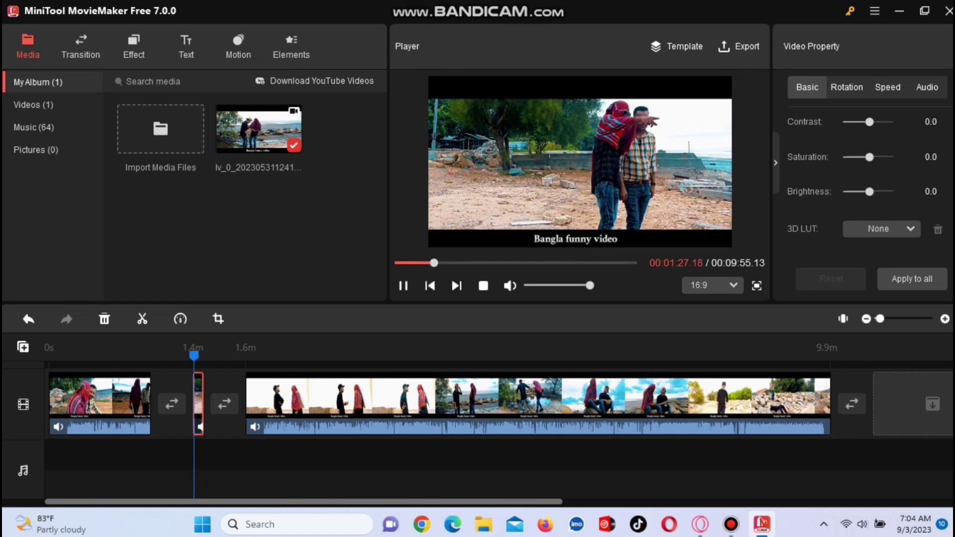
pyautogui.click(203, 355)
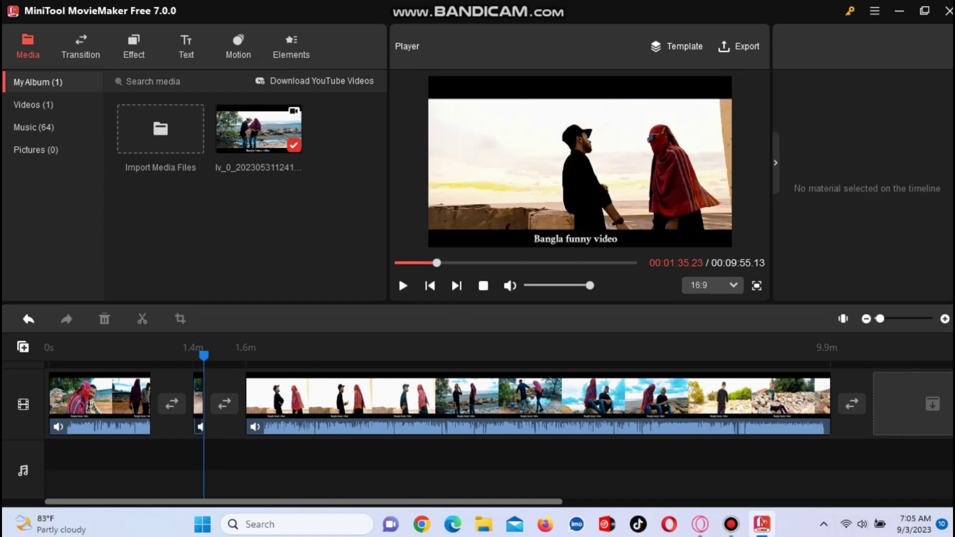
# Browse the transition library and preview the Burn transition.
pyautogui.click(80, 49)
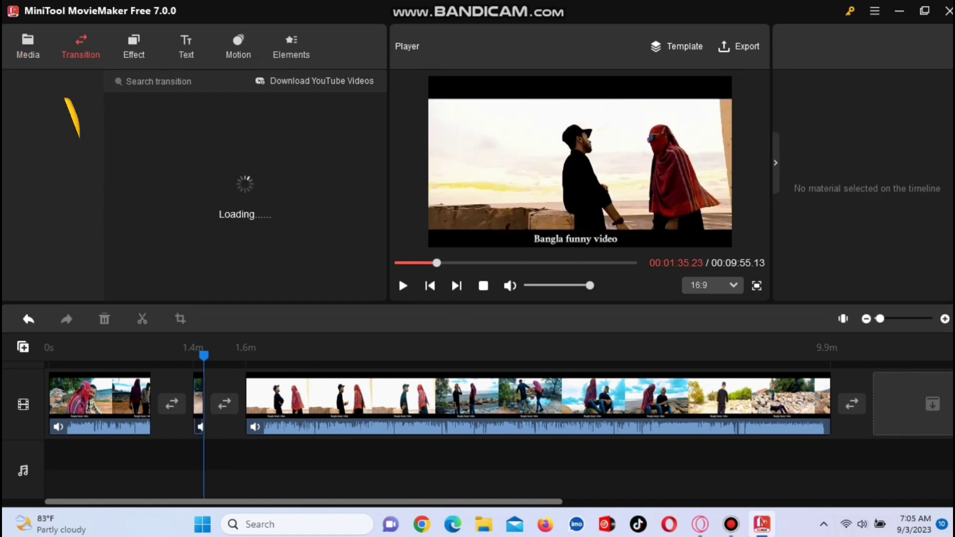
pyautogui.scroll(-2, 258, 199)
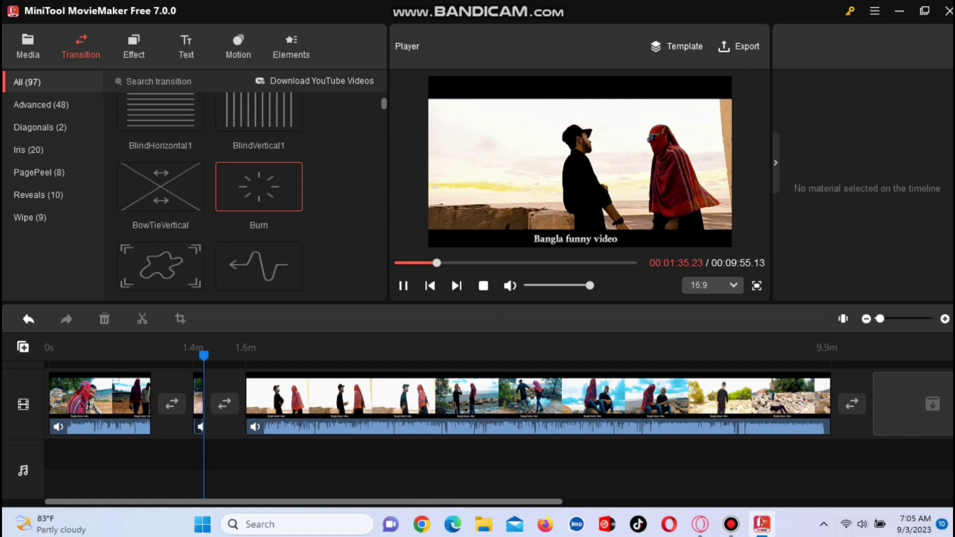
pyautogui.click(401, 284)
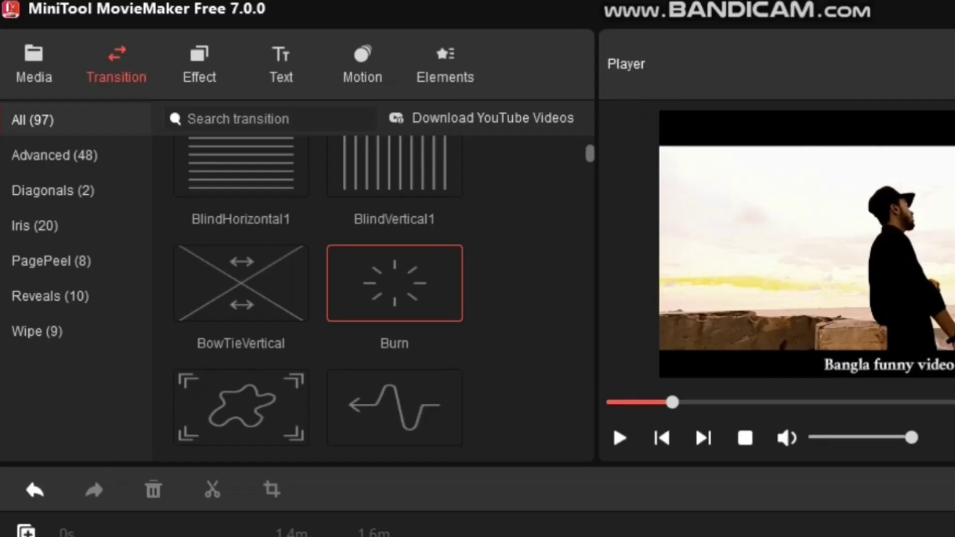
# Look through the full effects library, including the Simple fade, Indoor action and Outdoor action presets.
pyautogui.click(134, 47)
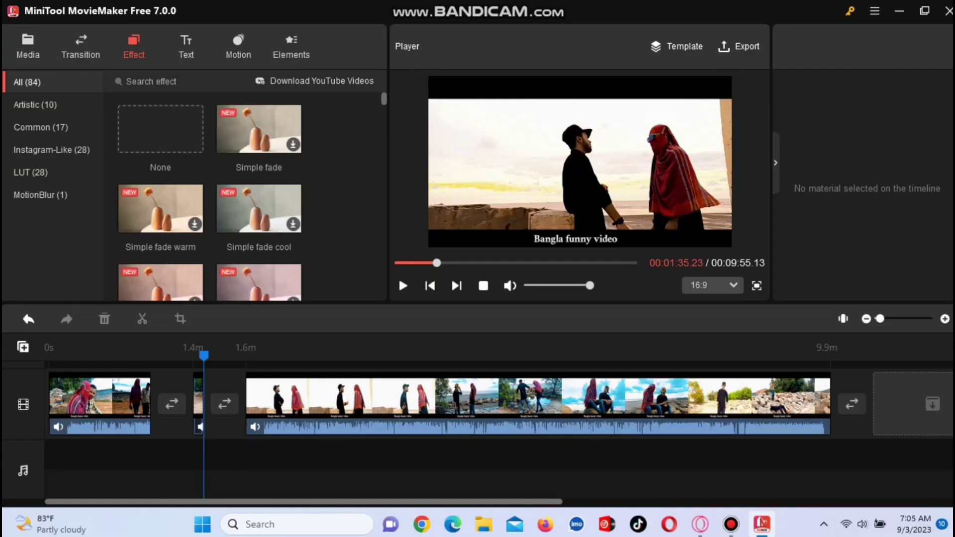
pyautogui.scroll(-3, 394, 303)
pyautogui.scroll(-3, 253, 196)
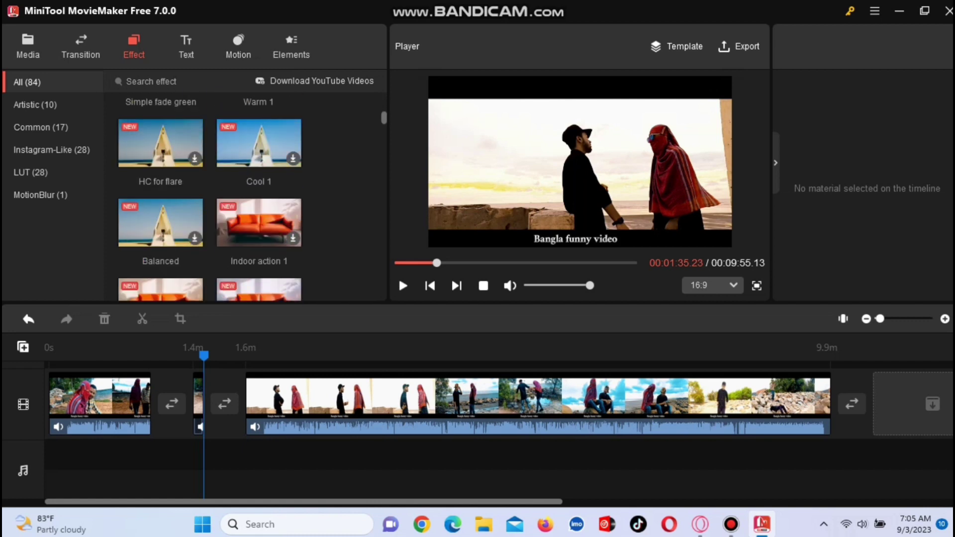
pyautogui.scroll(-2, 252, 197)
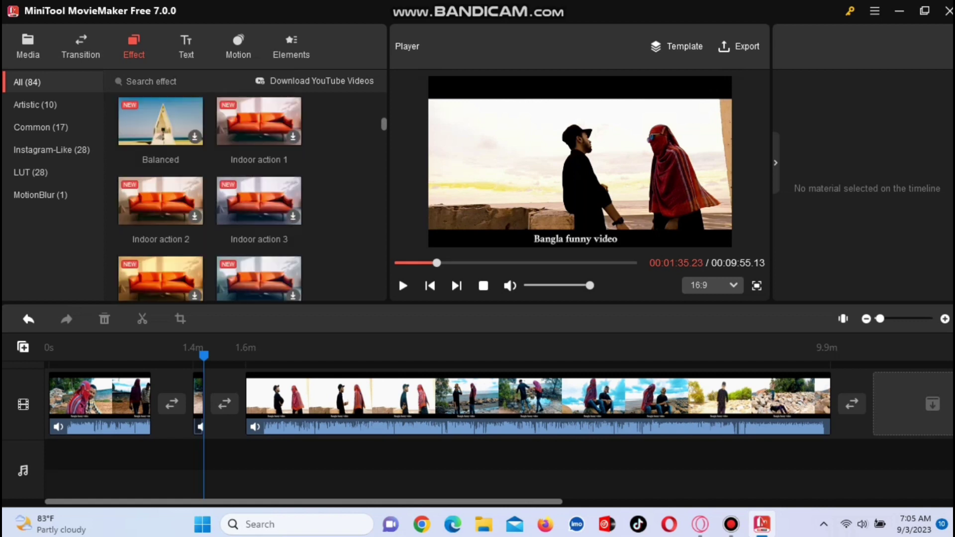
pyautogui.scroll(-2, 252, 197)
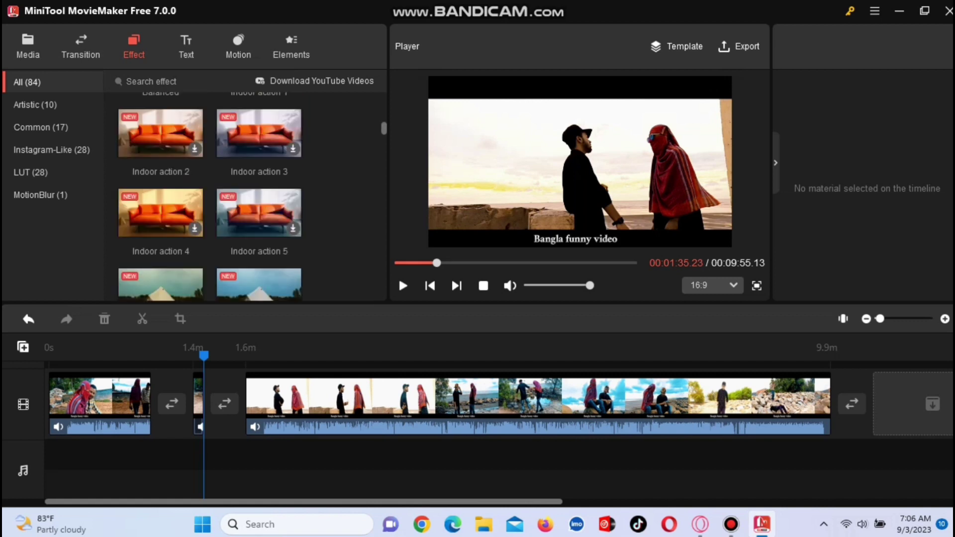
pyautogui.scroll(-2, 252, 197)
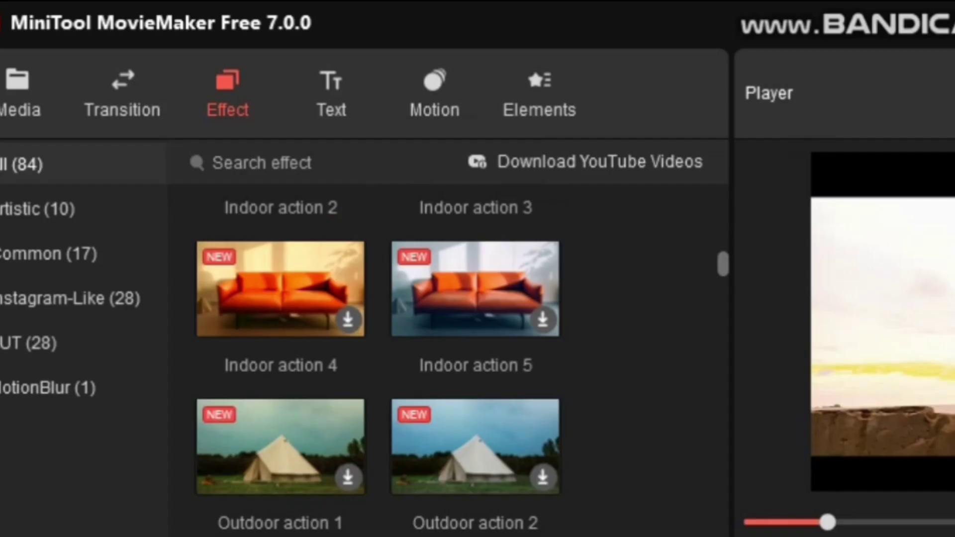
pyautogui.scroll(-3, 378, 348)
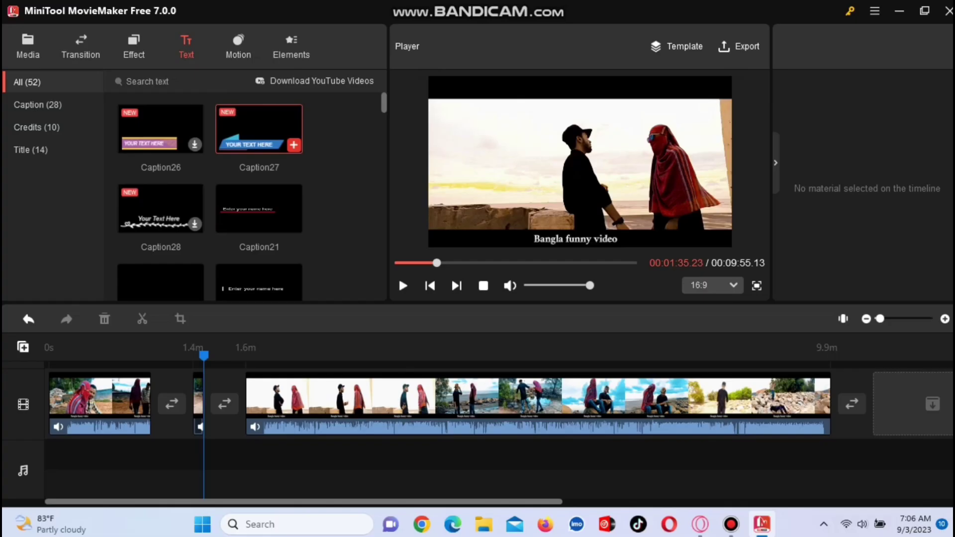
# Add the Caption27 title at 00:01:35.23 and replace its placeholder text with "bangla funny video".
pyautogui.click(294, 144)
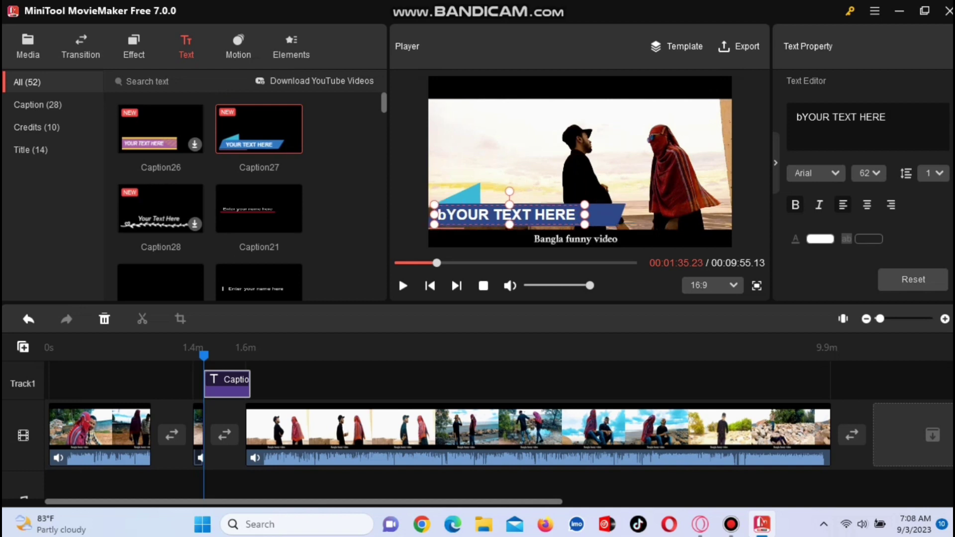
pyautogui.press('BackSpace')
pyautogui.press('BackSpace')
pyautogui.press('BackSpace')
pyautogui.press('BackSpace')
pyautogui.press('BackSpace')
pyautogui.press('BackSpace')
pyautogui.press('BackSpace')
pyautogui.press('BackSpace')
pyautogui.press('BackSpace')
pyautogui.press('BackSpace')
pyautogui.press('BackSpace')
pyautogui.press('BackSpace')
pyautogui.press('BackSpace')
pyautogui.press('BackSpace')
pyautogui.press('BackSpace')
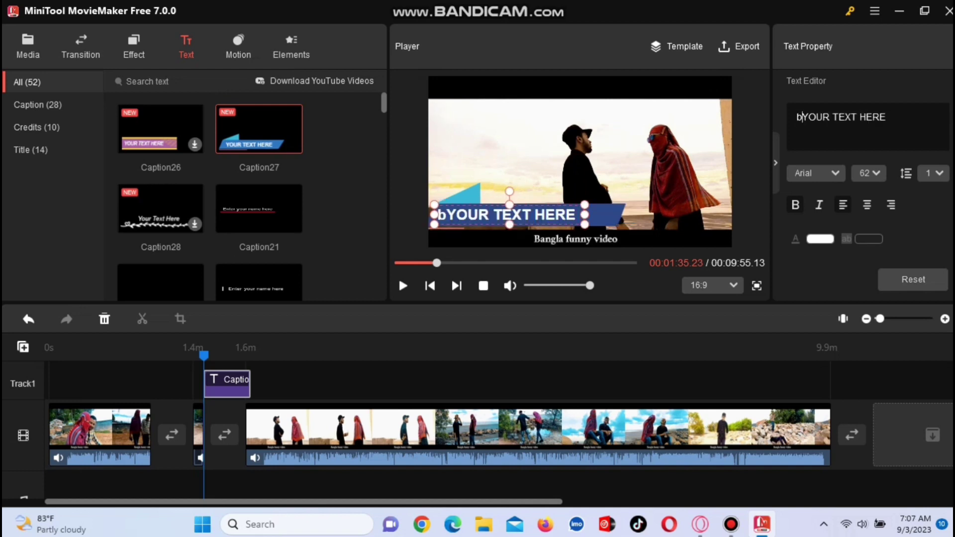
pyautogui.press('BackSpace')
pyautogui.hotkey('ctrl', 'a')
pyautogui.press('BackSpace')
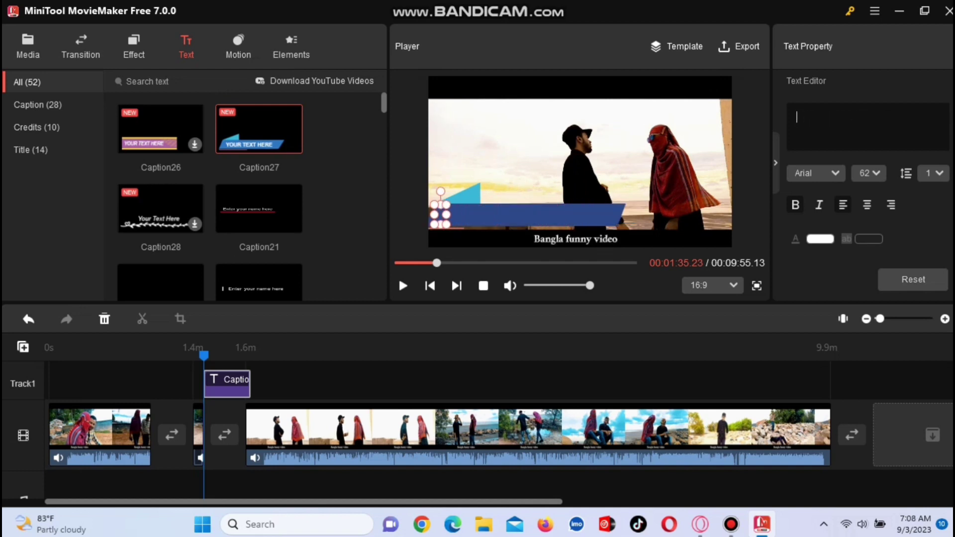
pyautogui.write('bangla funny vi')
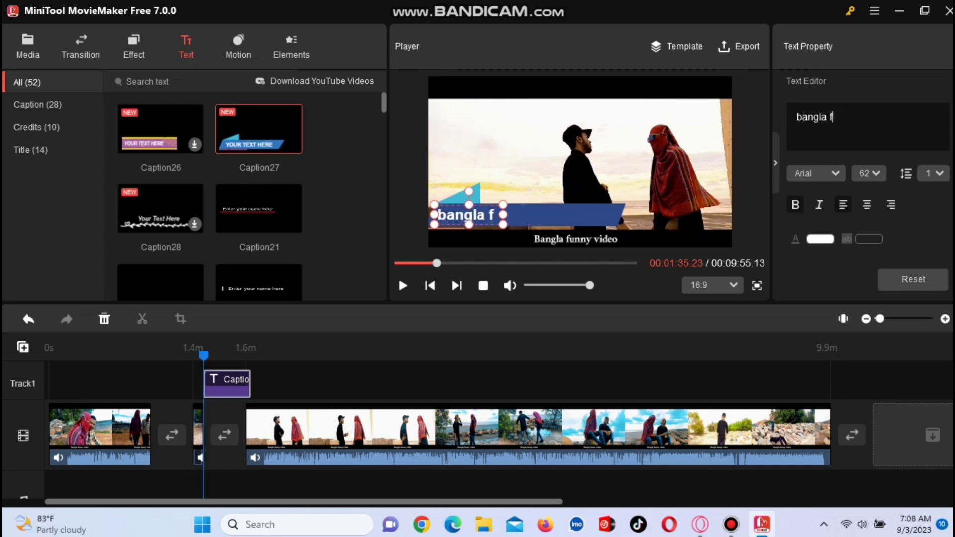
pyautogui.write('u')
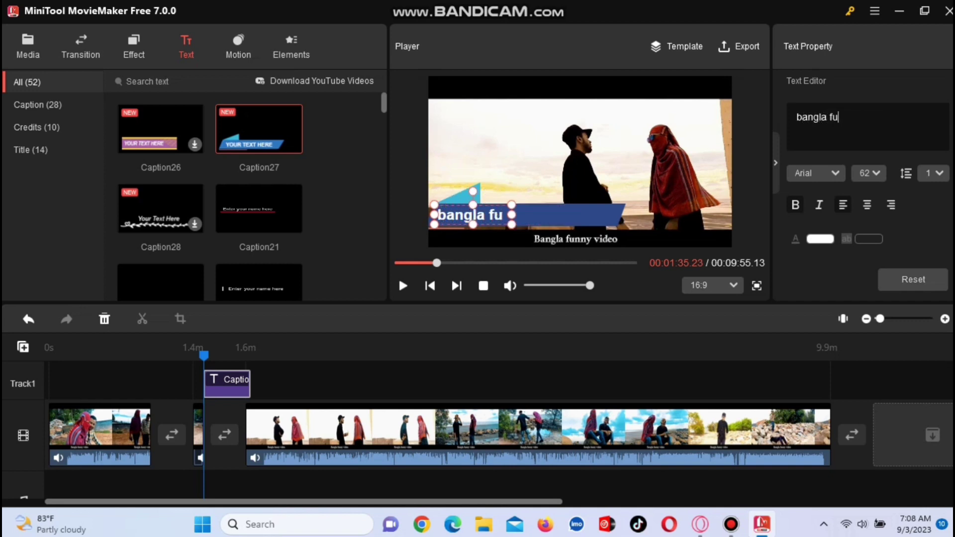
pyautogui.write('nny vi')
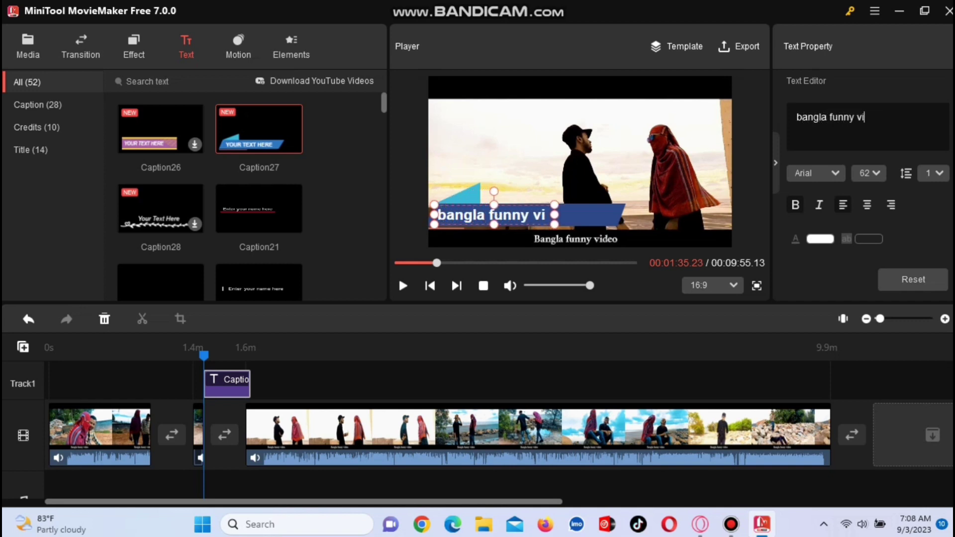
pyautogui.write('deo')
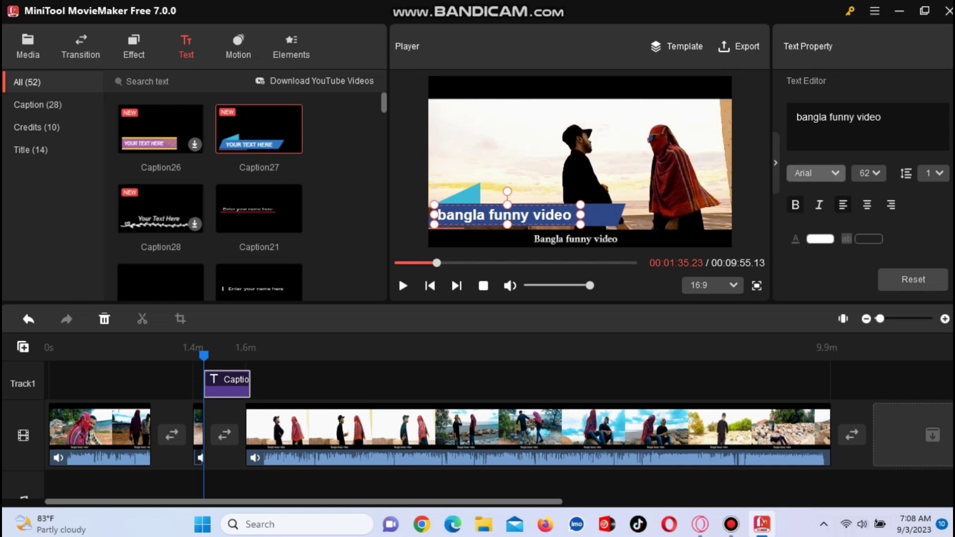
# Try the Broadway font on the caption text, and switch it to Gadugi.
pyautogui.click(816, 173)
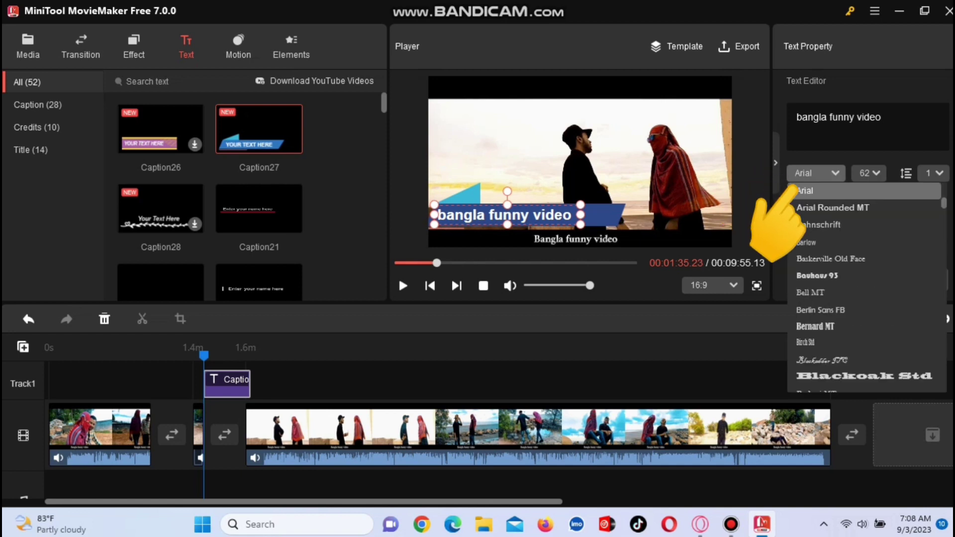
pyautogui.scroll(-3, 865, 284)
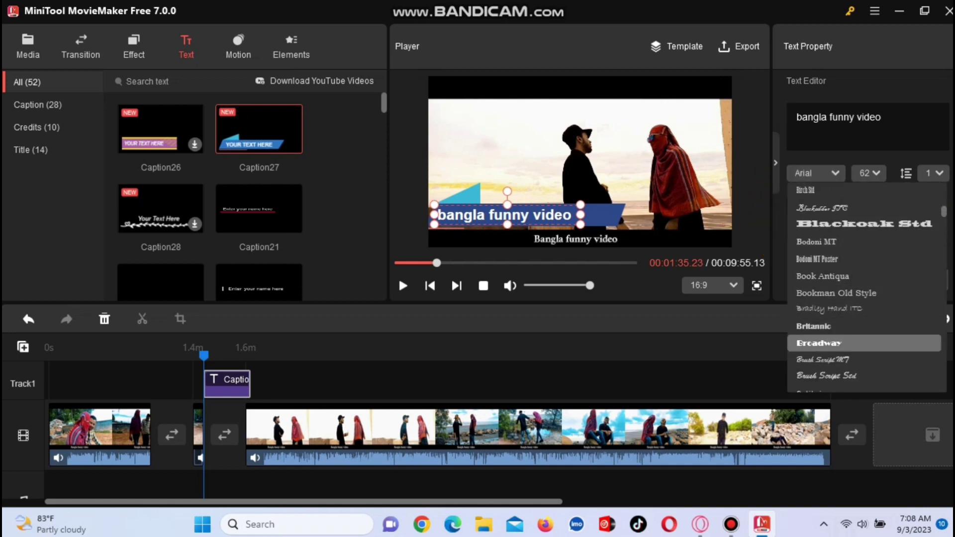
pyautogui.click(819, 344)
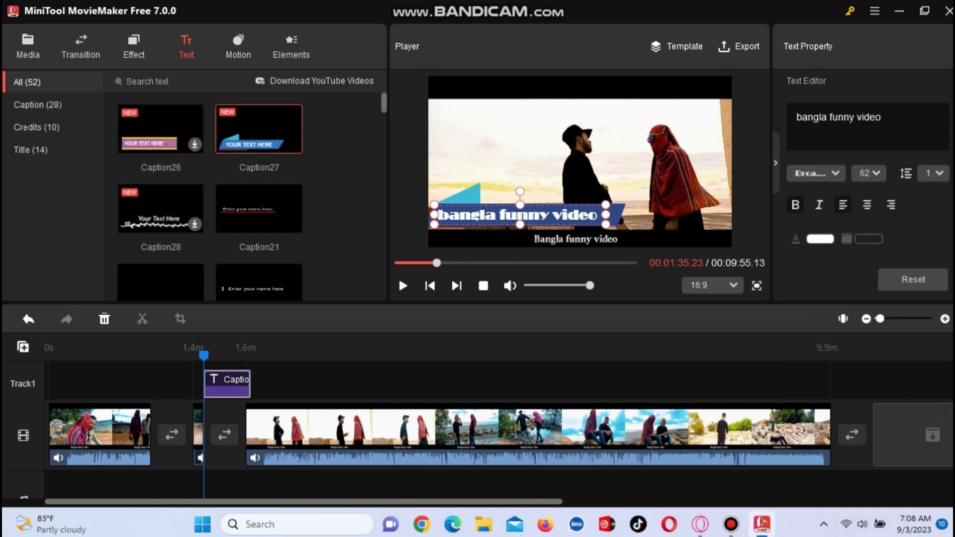
pyautogui.click(816, 173)
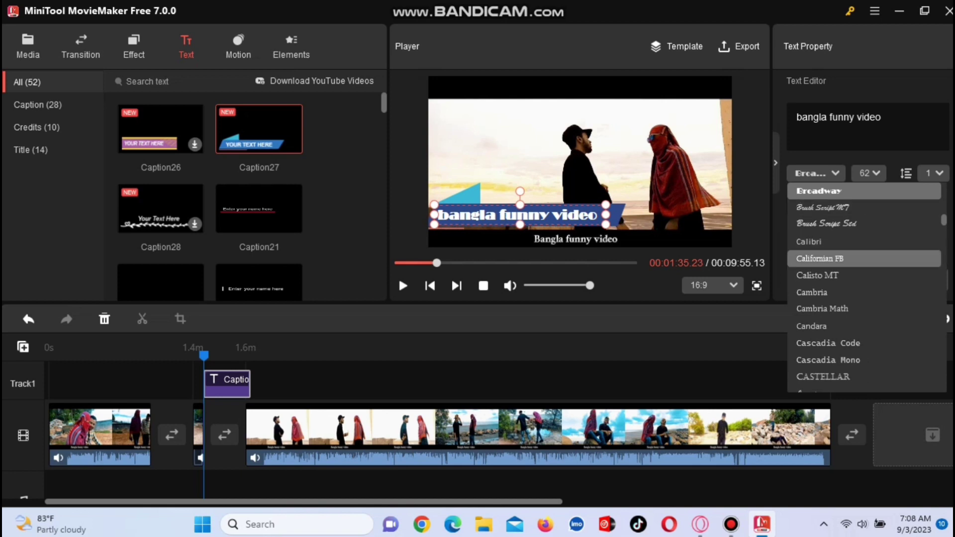
pyautogui.scroll(-5, 864, 281)
pyautogui.click(865, 326)
# Try olive green, dark red and black as the caption's text colour.
pyautogui.click(820, 239)
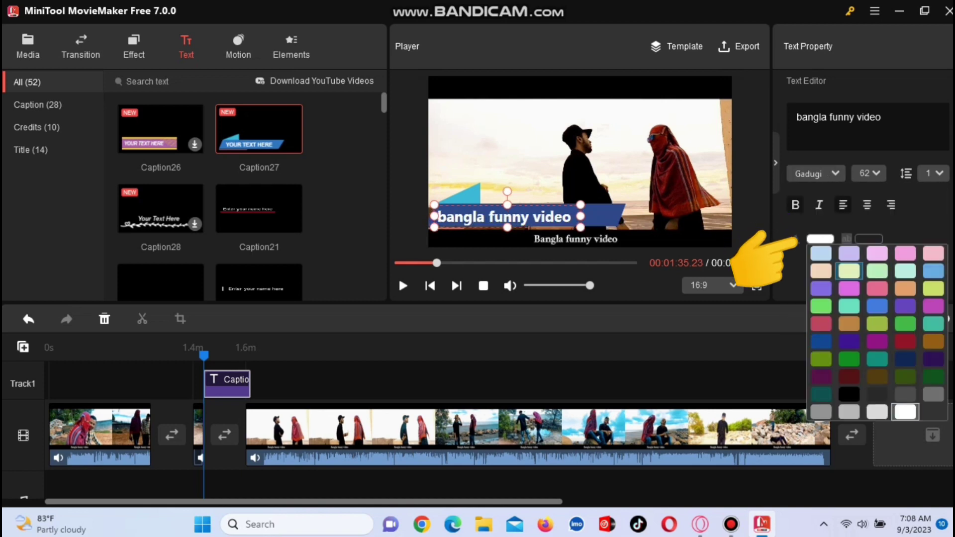
pyautogui.click(821, 359)
pyautogui.click(820, 239)
pyautogui.click(905, 342)
pyautogui.click(820, 239)
pyautogui.click(850, 395)
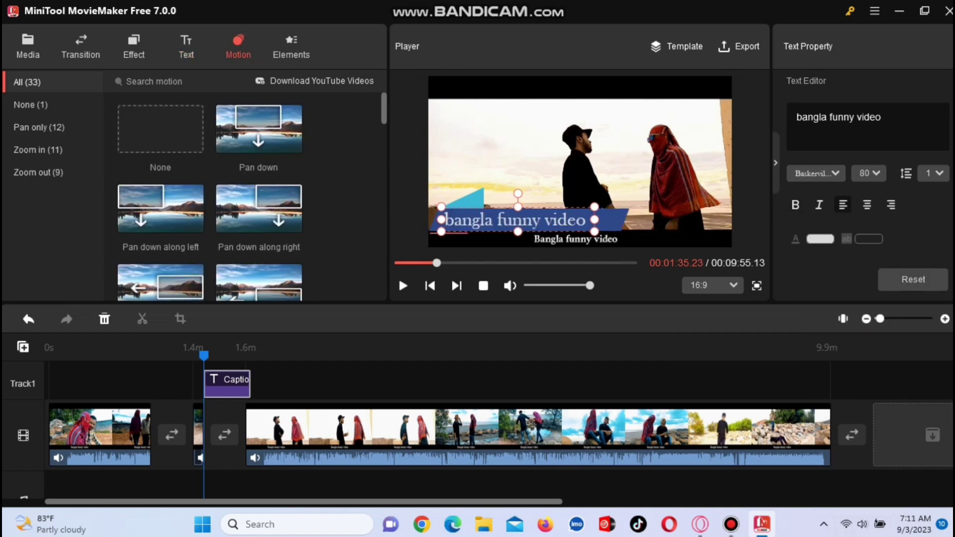
# Look through the motion presets and play the video past the end of the caption.
pyautogui.scroll(-3, 335, 390)
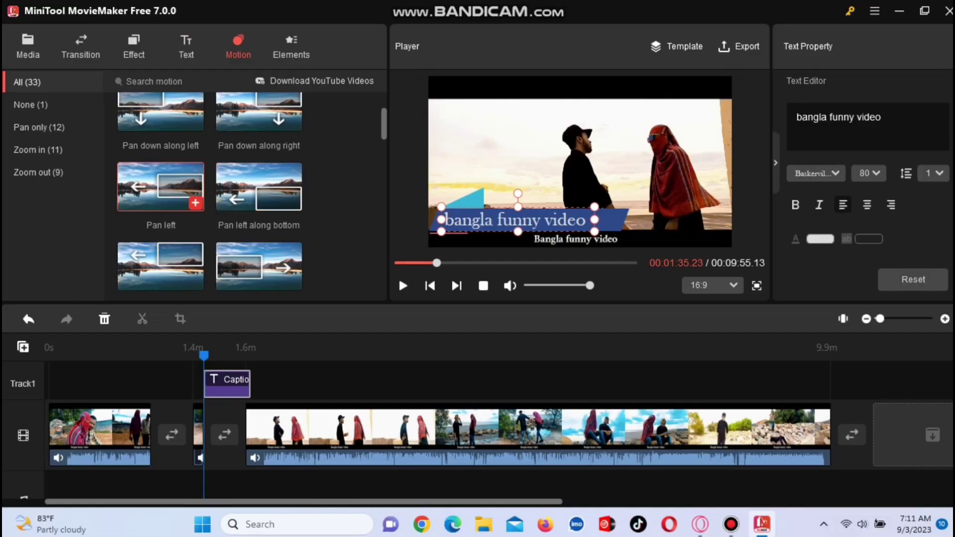
pyautogui.click(401, 282)
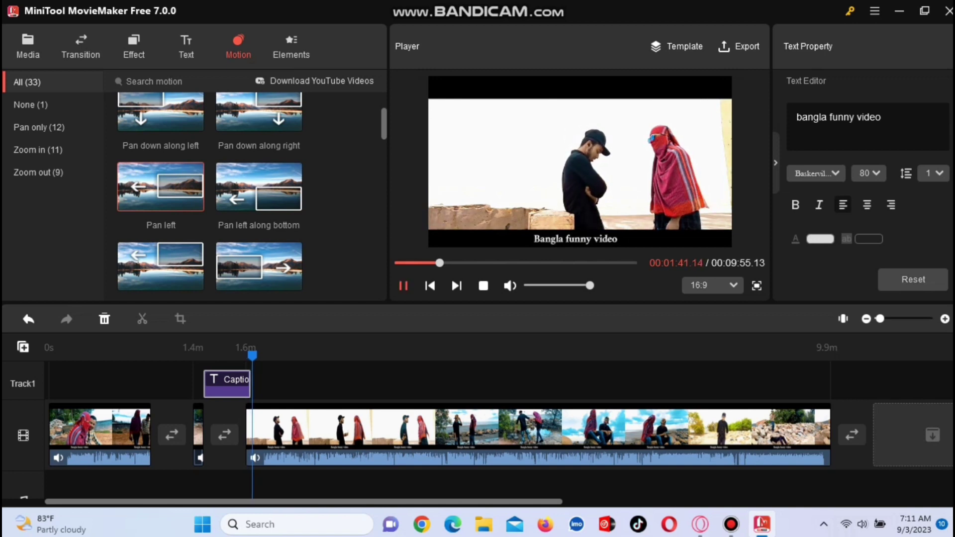
# Browse the full elements library, including the countdown and Halloween elements.
pyautogui.click(291, 47)
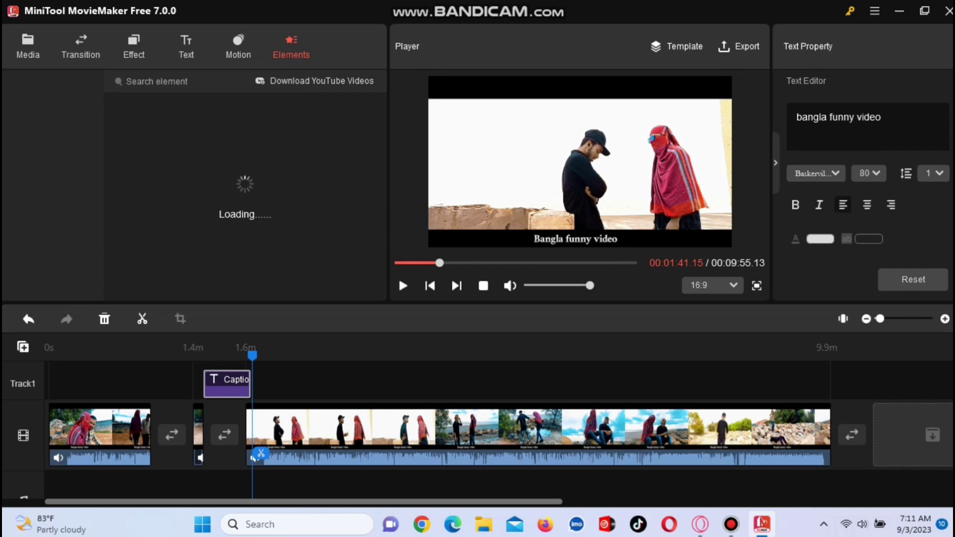
pyautogui.scroll(-2, 211, 196)
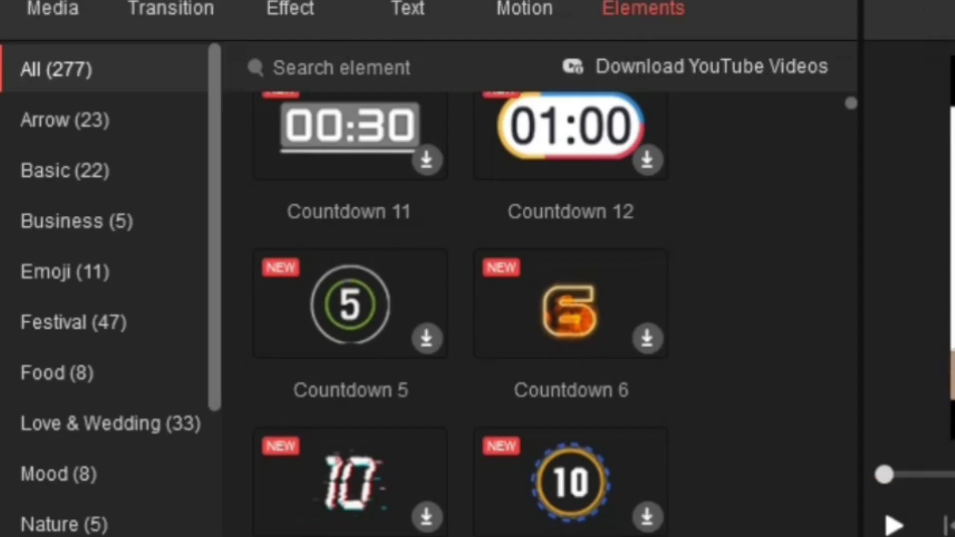
pyautogui.scroll(-1, 460, 313)
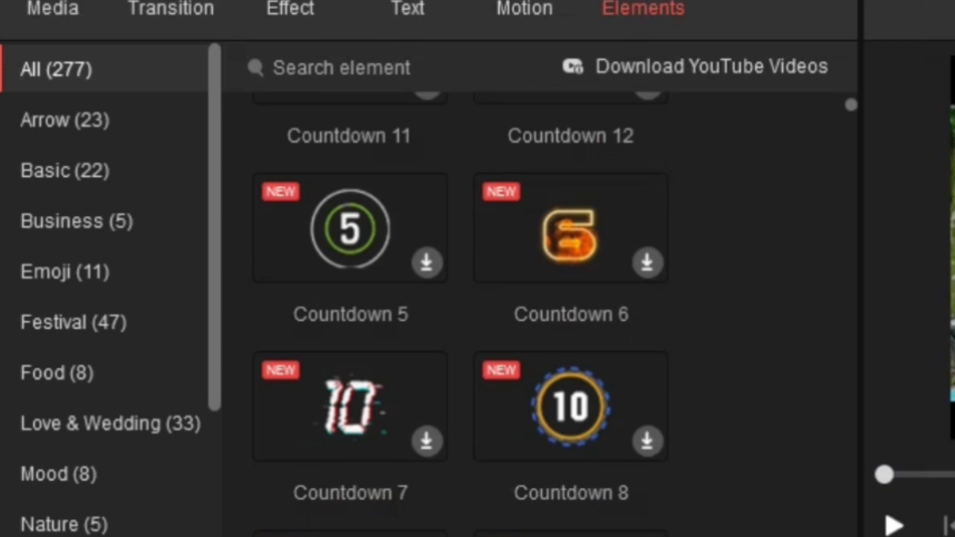
pyautogui.scroll(-5, 460, 313)
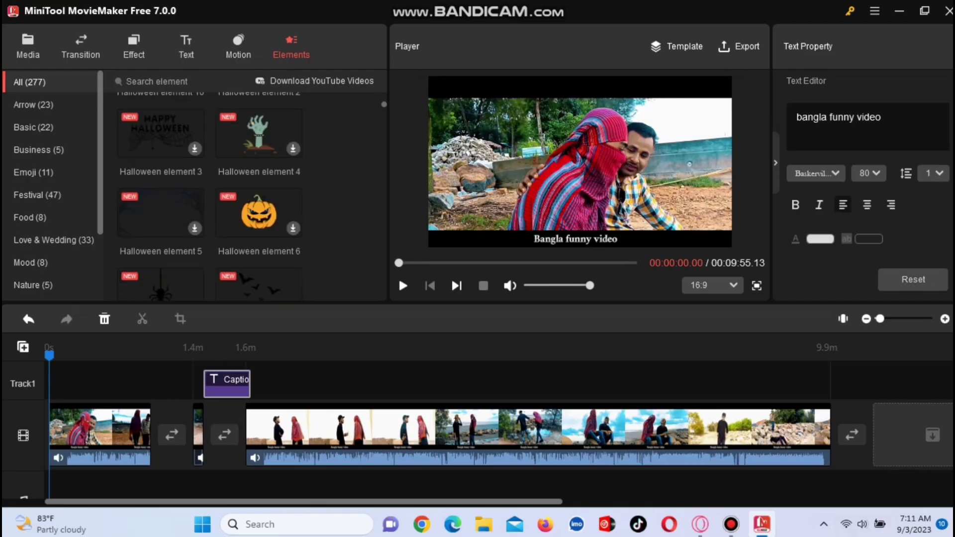
pyautogui.scroll(-1, 209, 199)
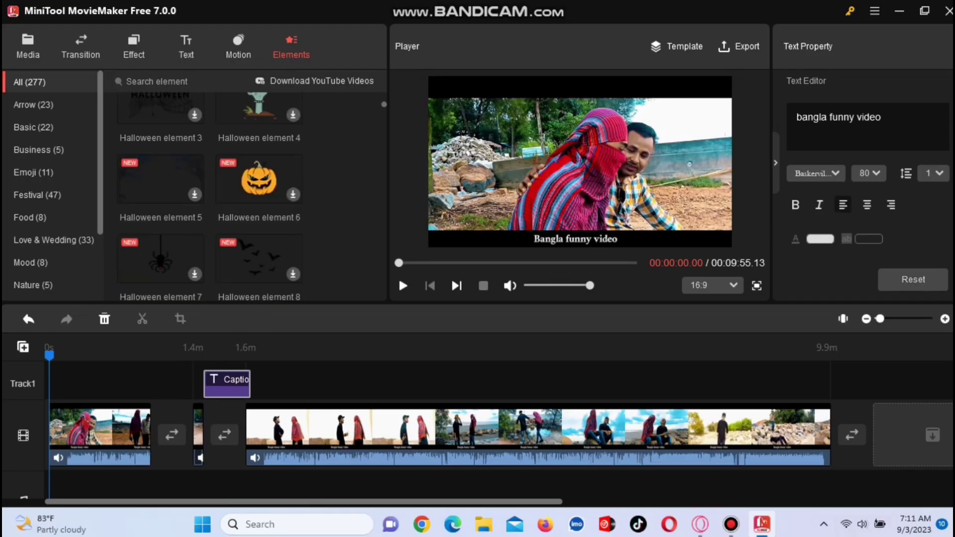
pyautogui.scroll(-3, 209, 199)
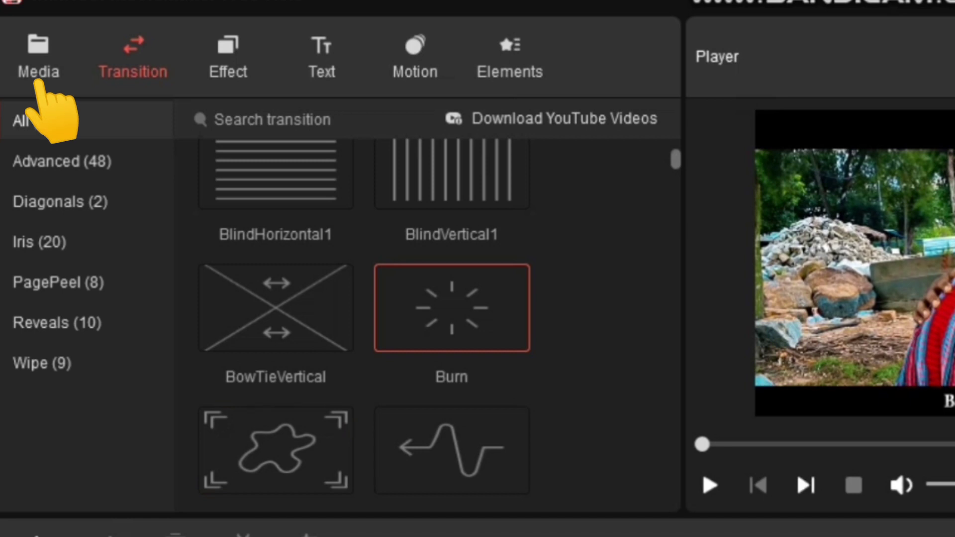
# Browse the built-in music library in the media section and download the Brawl track.
pyautogui.click(38, 57)
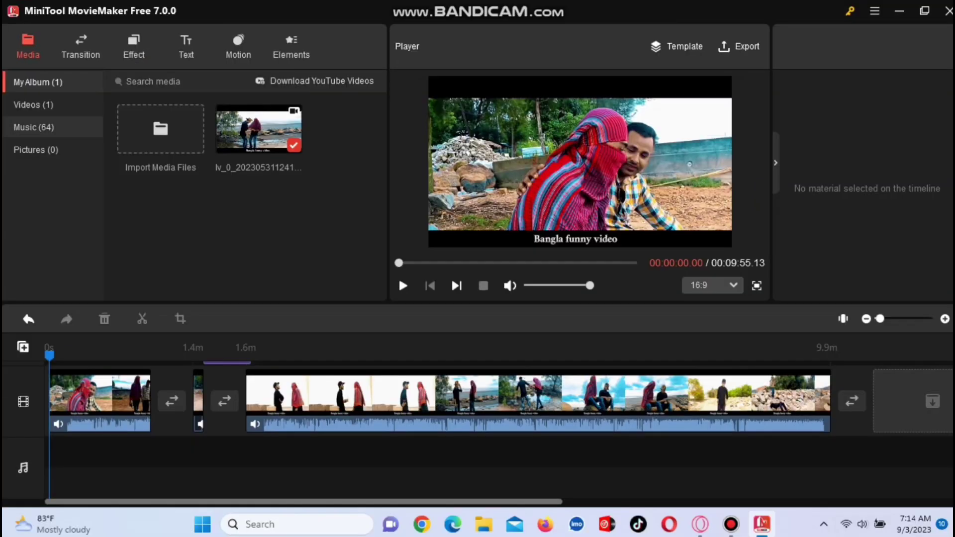
pyautogui.click(34, 127)
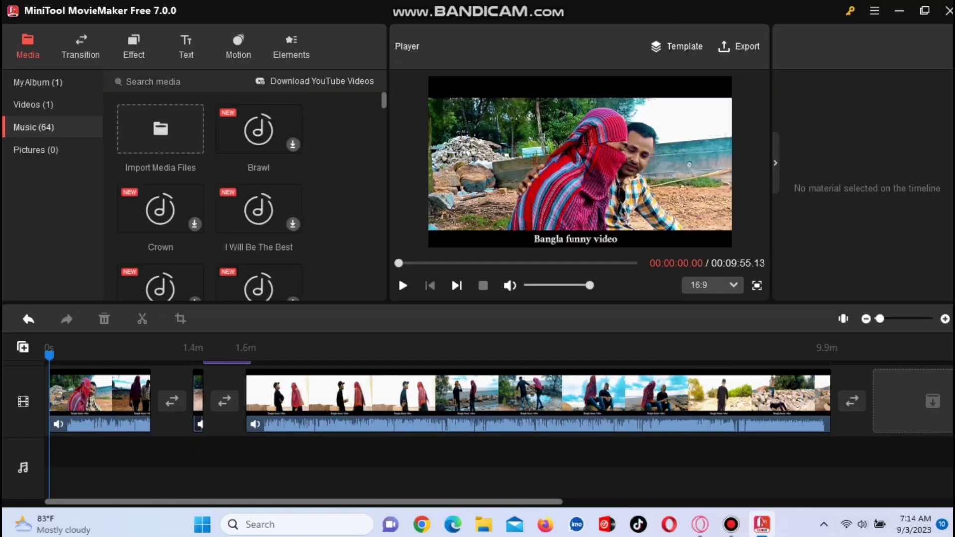
pyautogui.scroll(-2, 209, 199)
pyautogui.scroll(2, 209, 199)
pyautogui.click(293, 144)
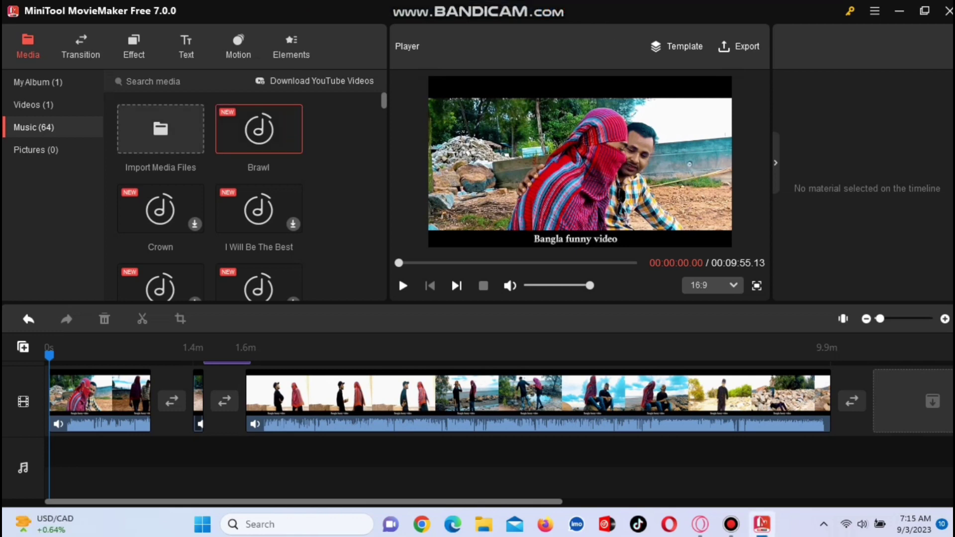
# Import the Top_Heart_Touching_Kalaam audio file from the গজল folder and move its music clip to start about 3 seconds into the timeline.
pyautogui.click(161, 129)
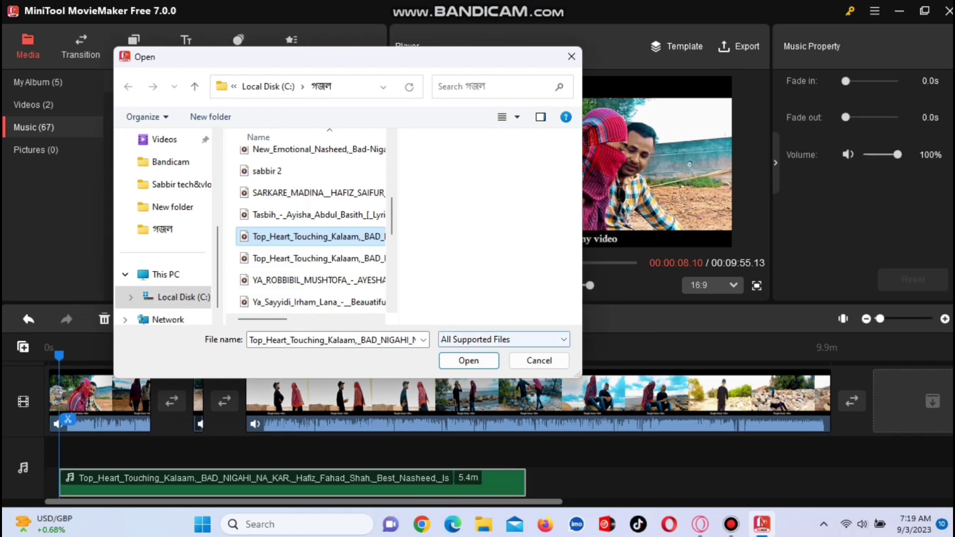
pyautogui.click(476, 360)
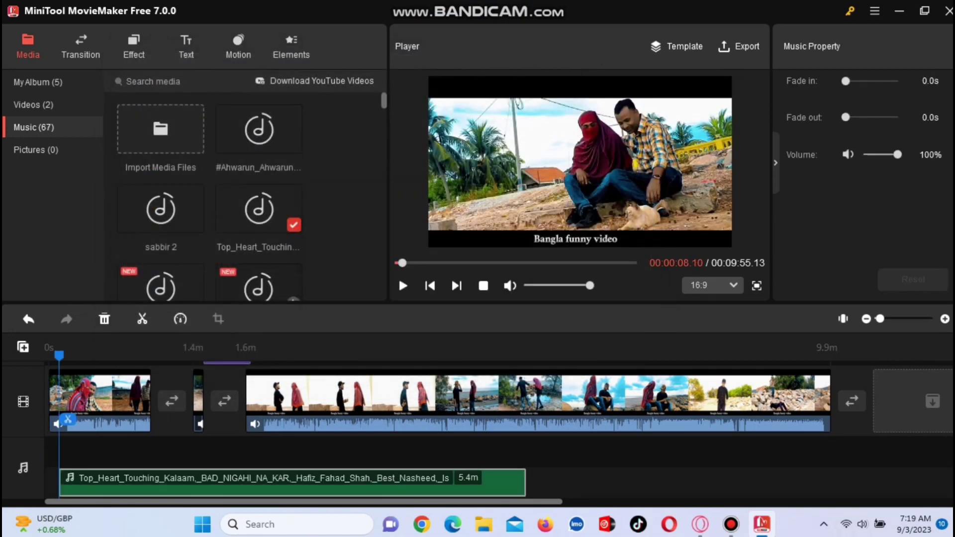
pyautogui.moveTo(292, 482); pyautogui.dragTo(238, 448)
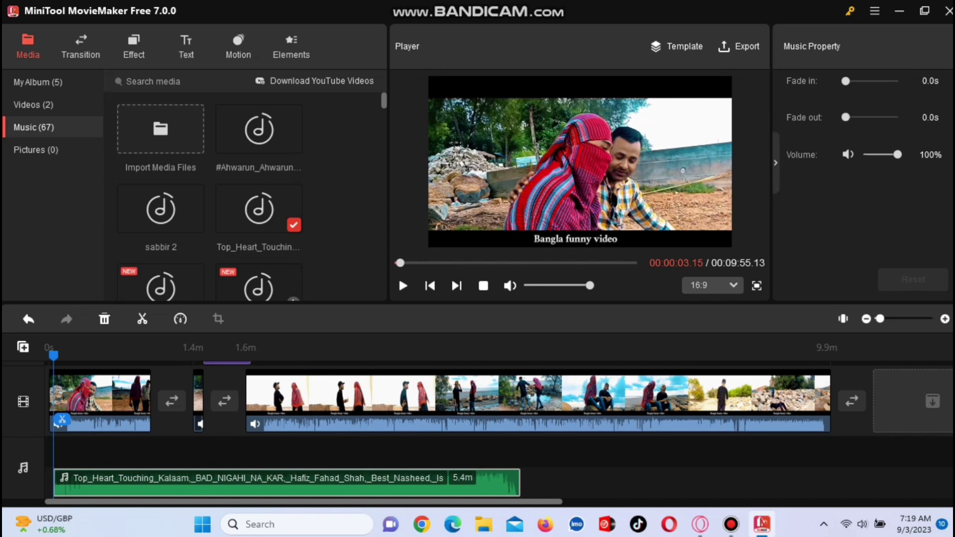
# Lower the contrast of the last, longest video clip to -53.5 and play the result.
pyautogui.click(338, 398)
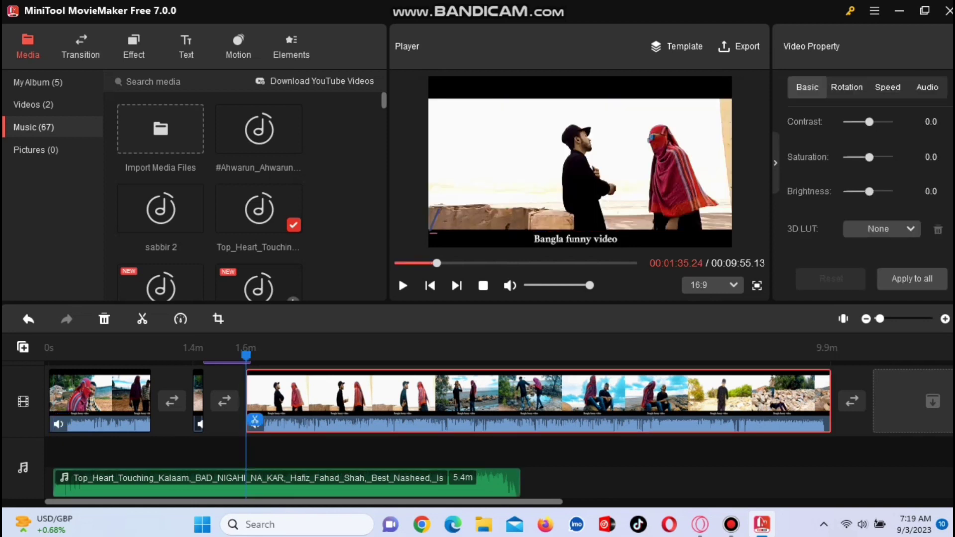
pyautogui.moveTo(870, 122)
pyautogui.mouseDown()
pyautogui.moveTo(848, 122)
pyautogui.moveTo(858, 122)
pyautogui.mouseUp()
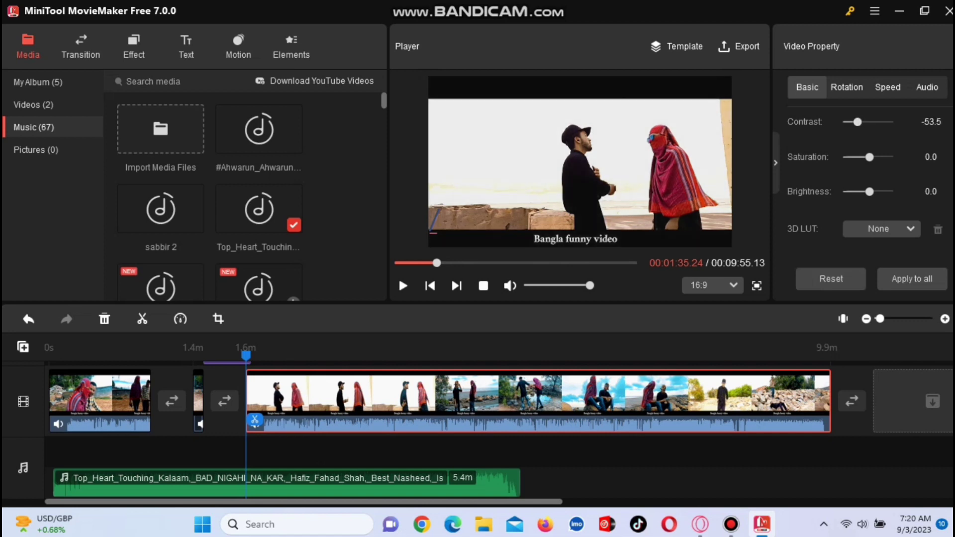
pyautogui.click(403, 286)
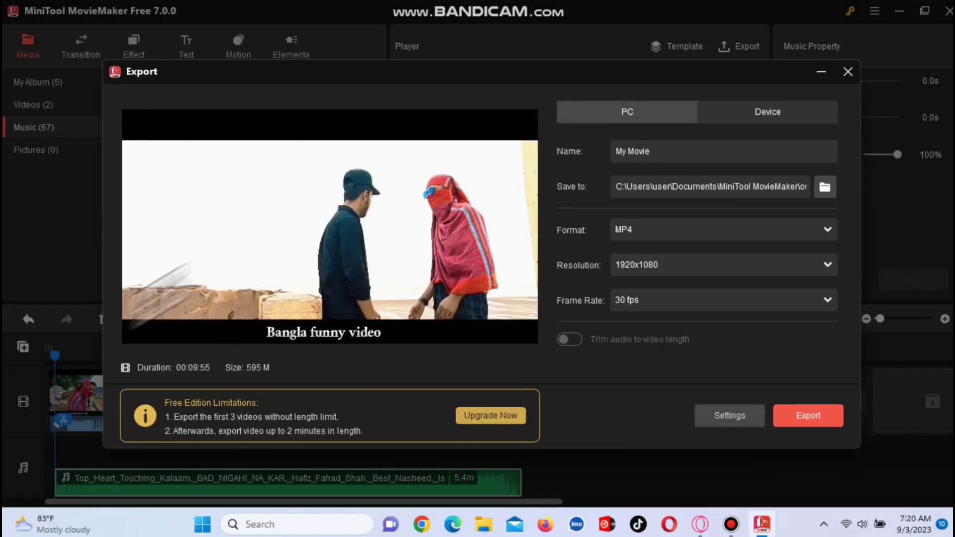
# Set up a device export in iPhone format, saving My Movie to New folder on Local Disk (C:).
pyautogui.click(767, 112)
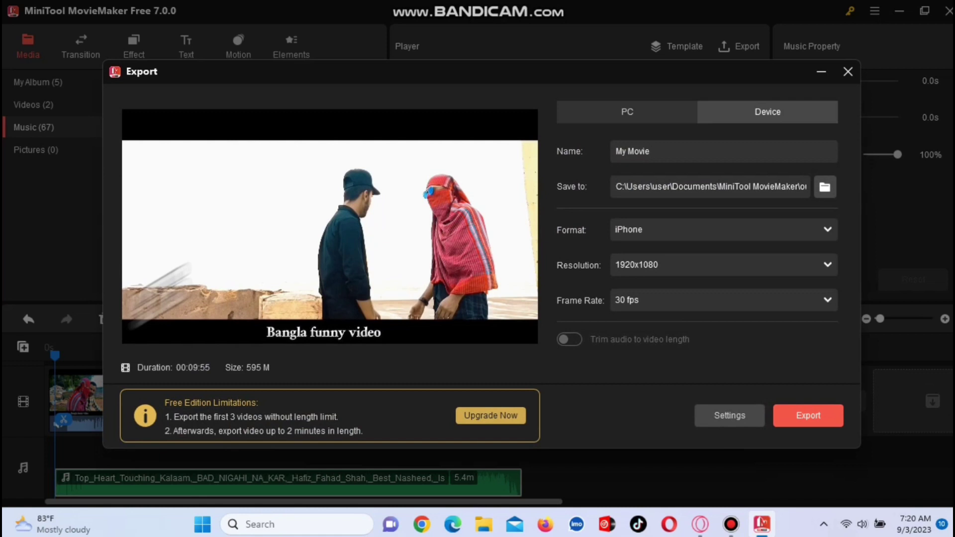
pyautogui.click(825, 187)
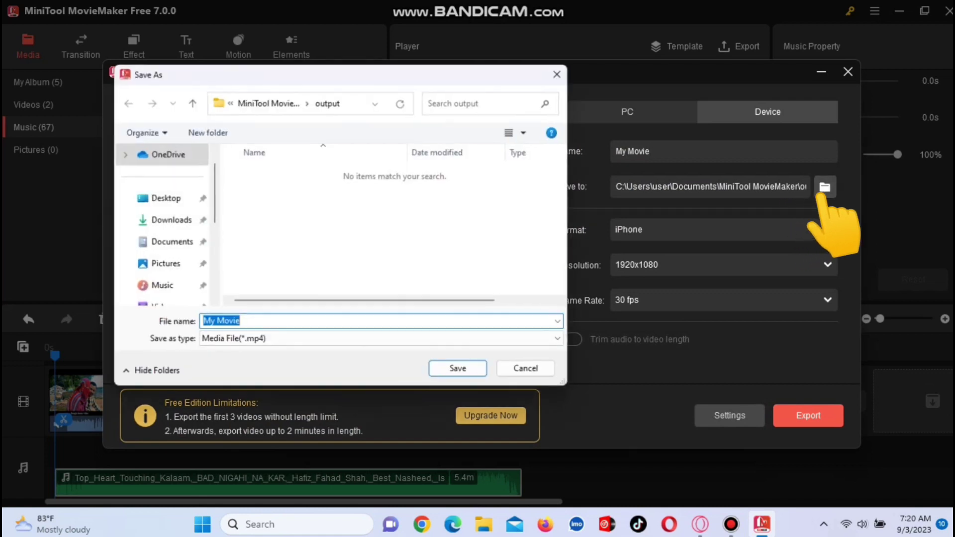
pyautogui.scroll(-3, 158, 220)
pyautogui.click(170, 289)
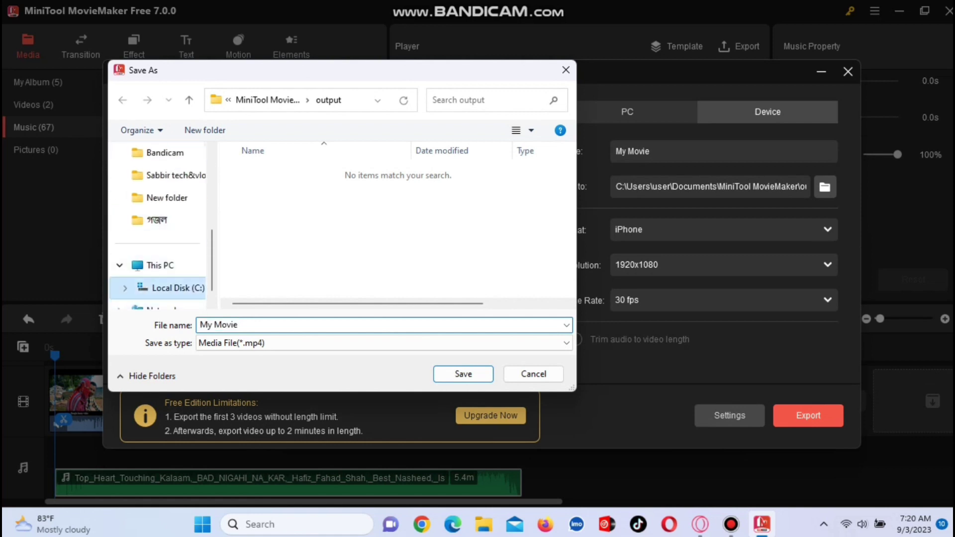
pyautogui.scroll(-1, 319, 219)
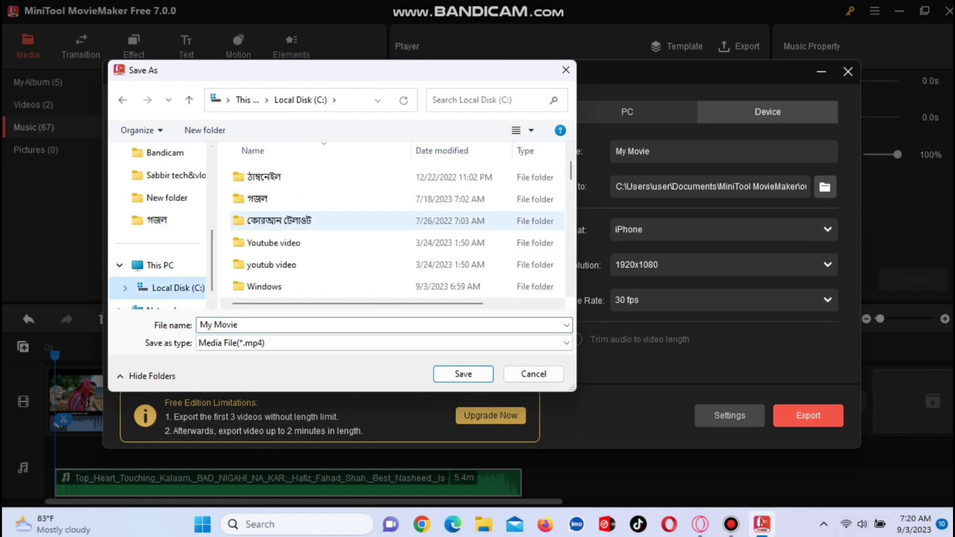
pyautogui.scroll(-8, 393, 231)
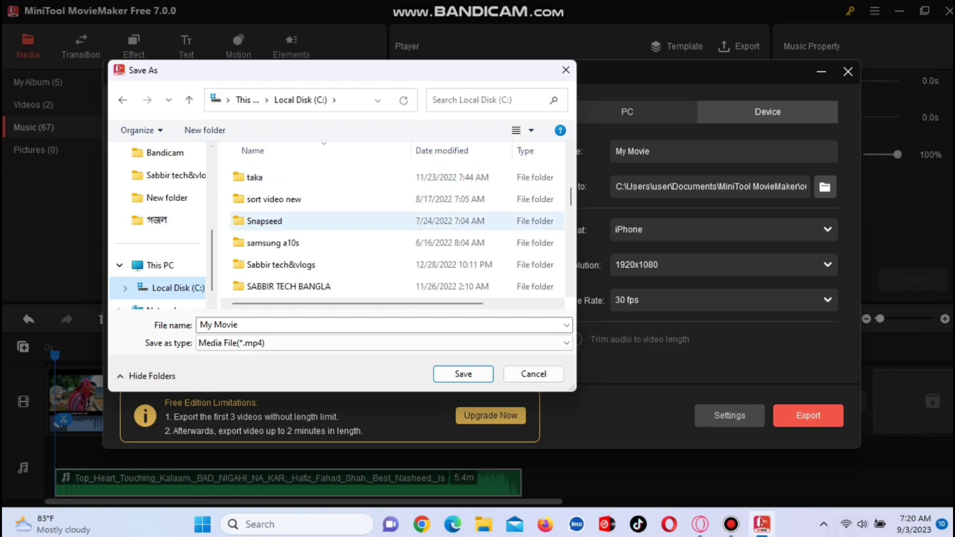
pyautogui.scroll(-5, 393, 221)
pyautogui.doubleClick(269, 199)
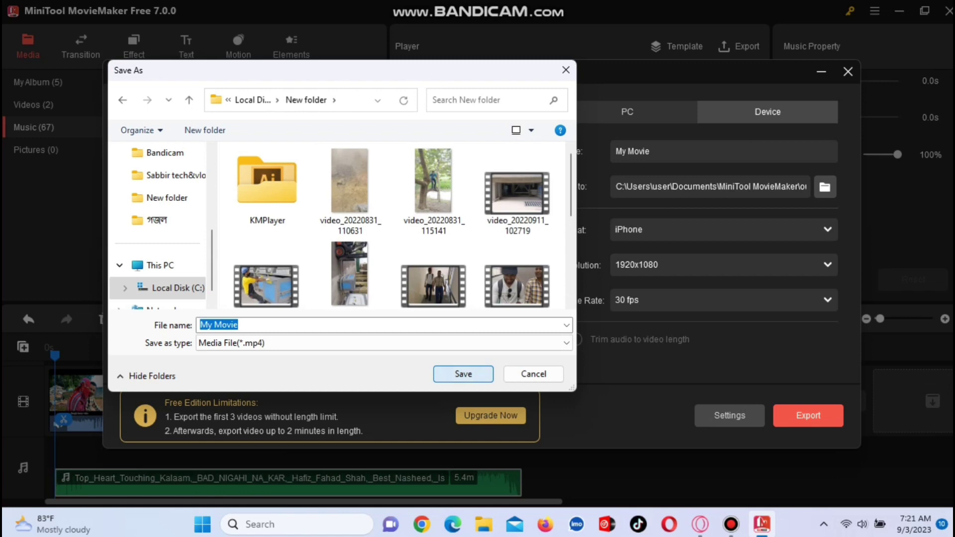
pyautogui.press('Return')
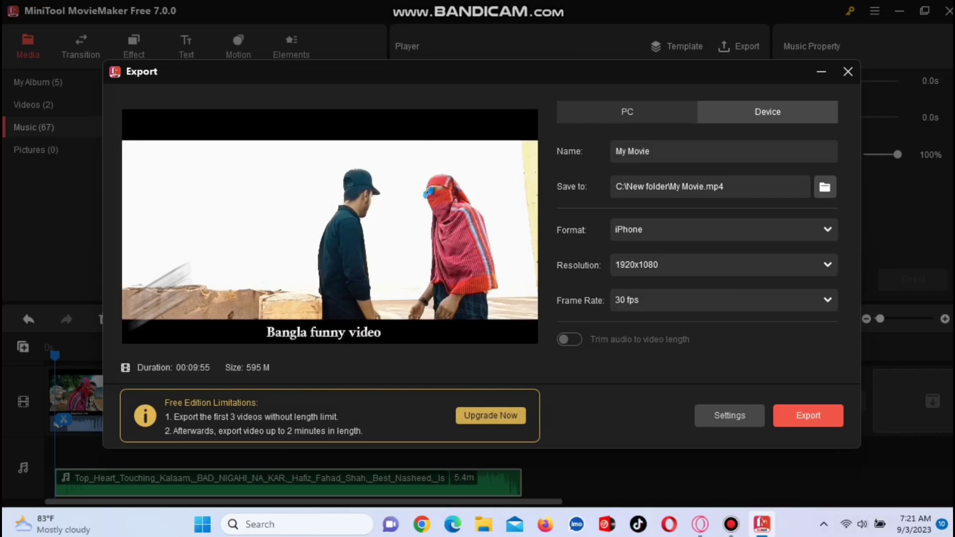
# Choose 1920x1080 resolution and a 30 fps frame rate, and start exporting the movie.
pyautogui.click(716, 265)
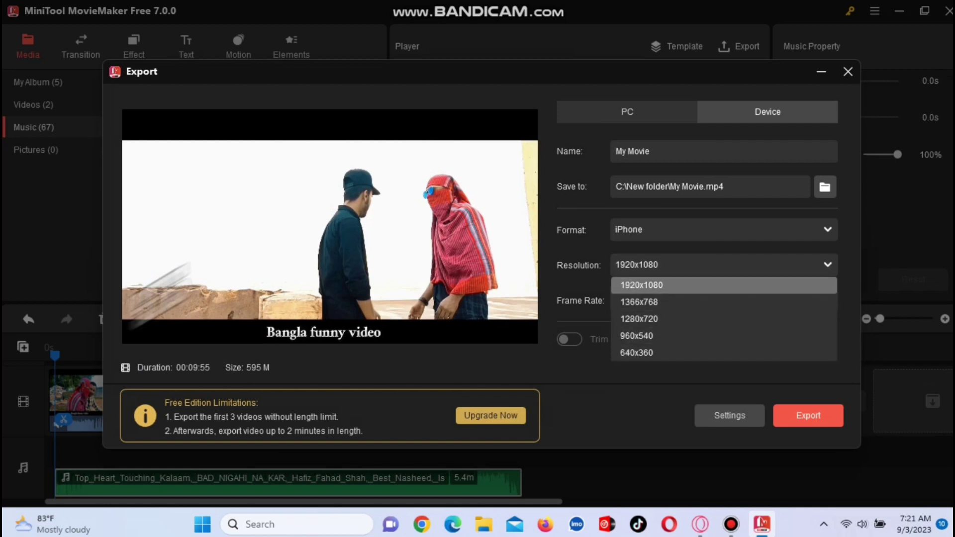
pyautogui.click(716, 285)
pyautogui.click(724, 300)
pyautogui.click(723, 354)
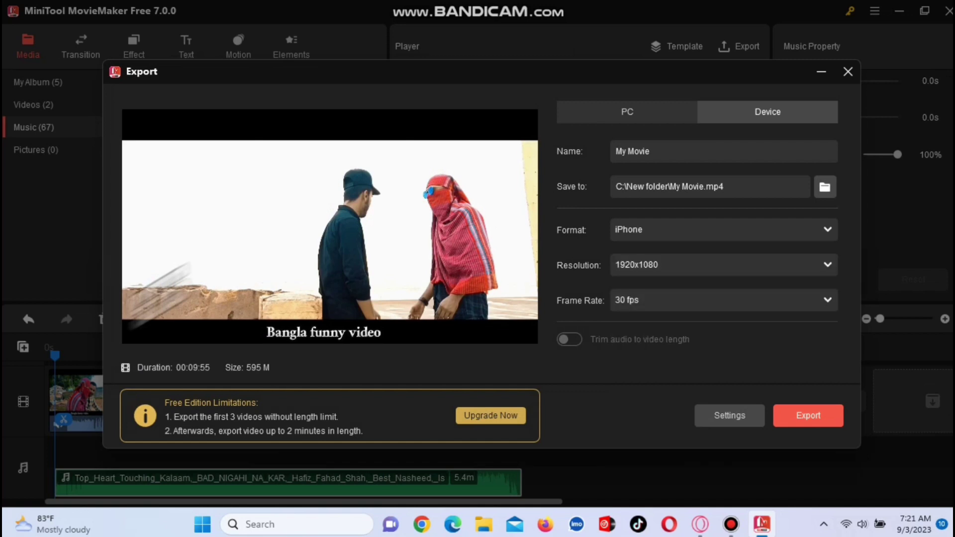
pyautogui.click(808, 416)
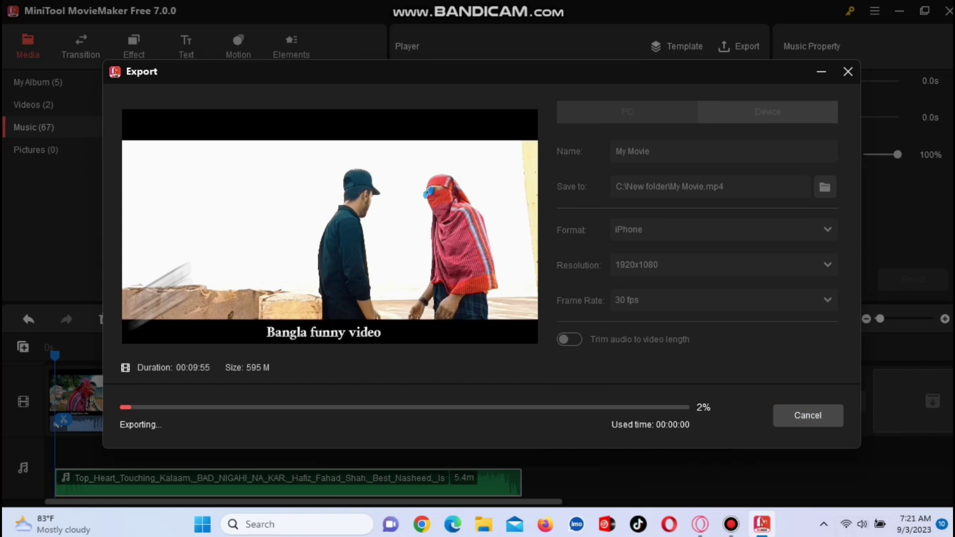